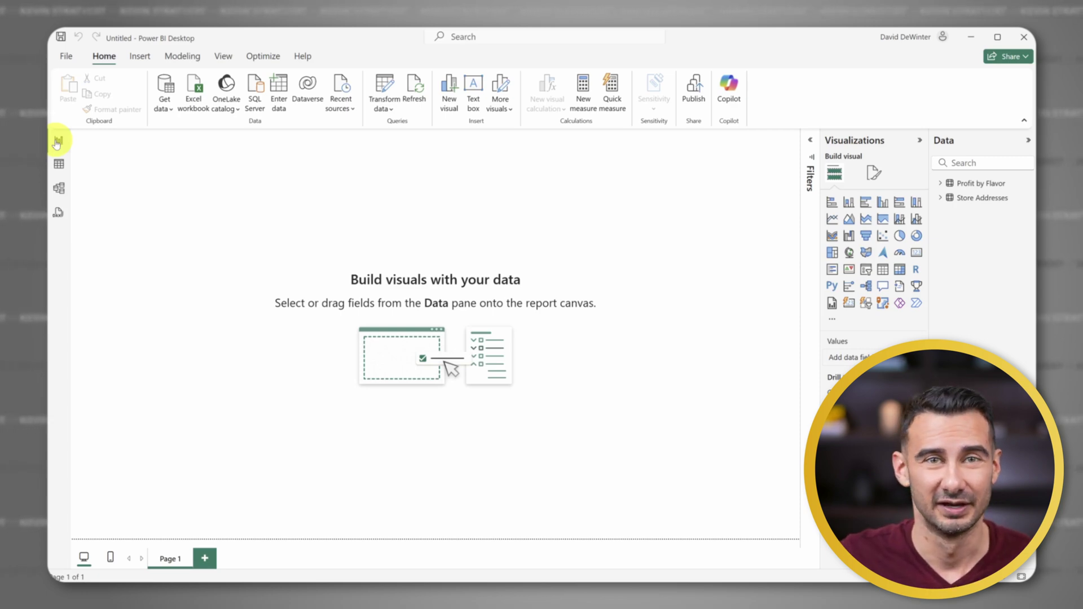
# Select one state's bubble on the State map so the units card drops from 35 to 25
pyautogui.click(59, 164)
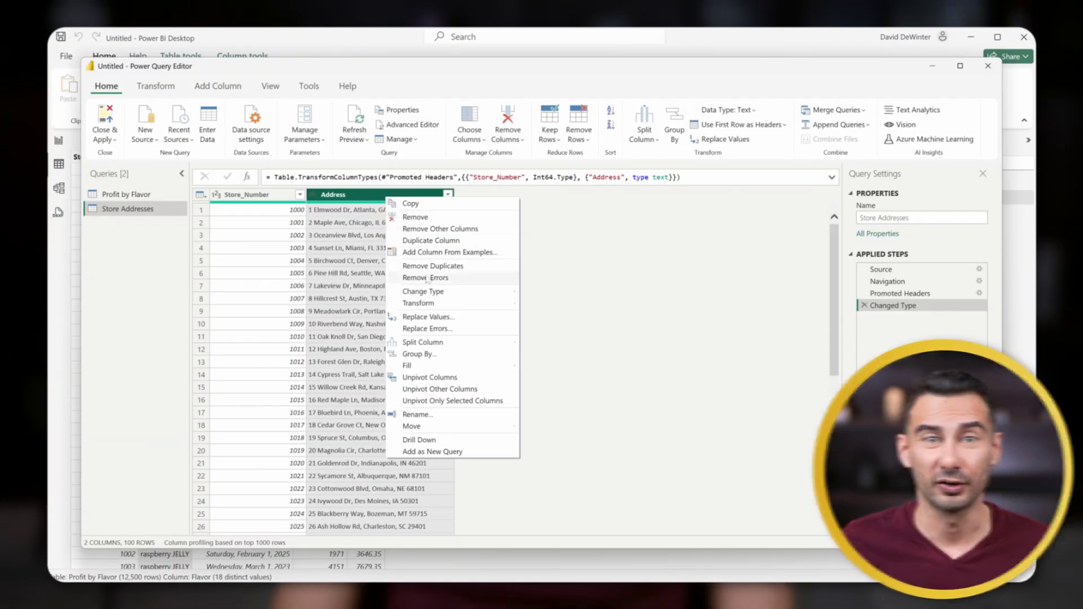
pyautogui.moveTo(423, 342)
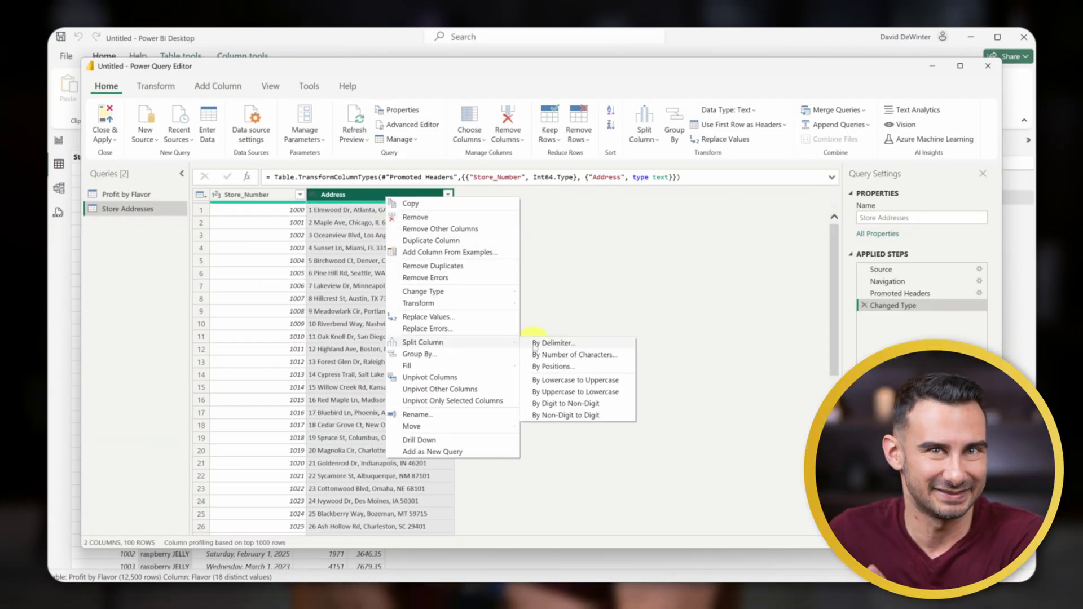
pyautogui.click(535, 344)
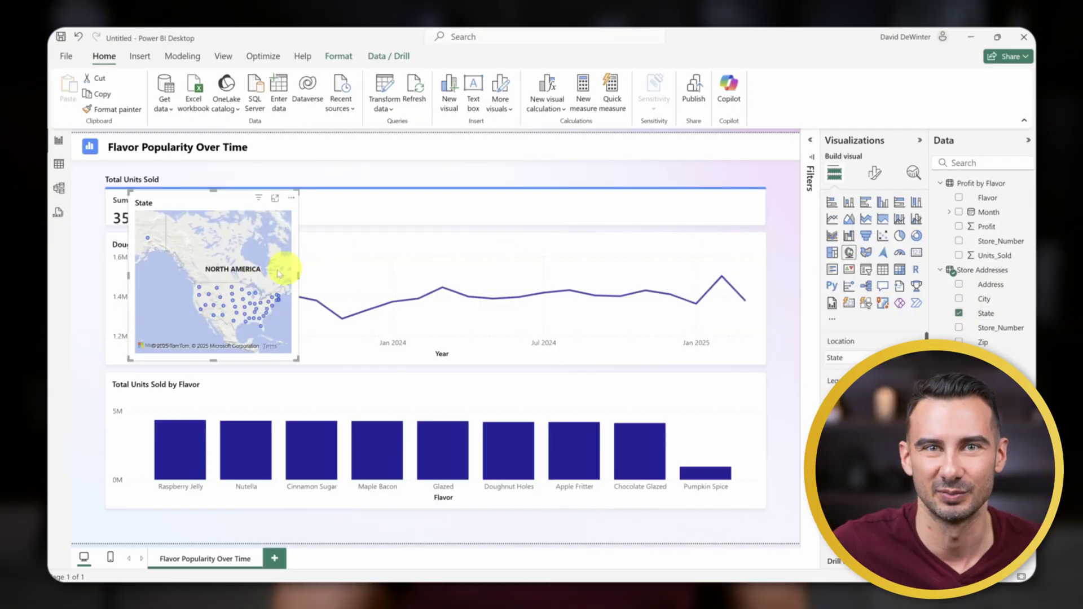
pyautogui.click(224, 308)
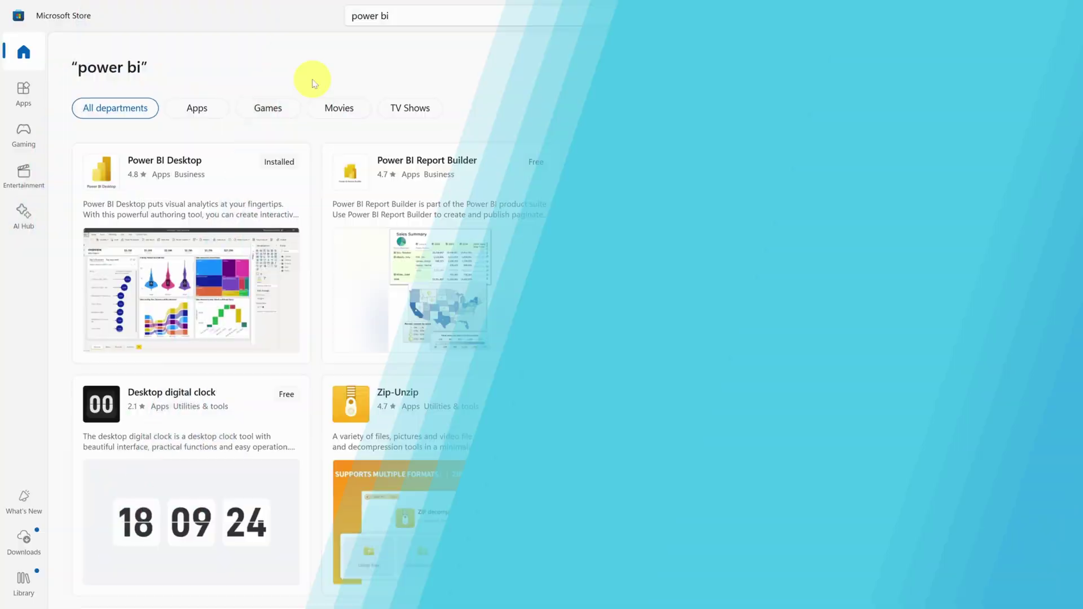
# Open Power BI Desktop's page from the Store's 'power bi' results and launch the app
pyautogui.moveTo(241, 167)
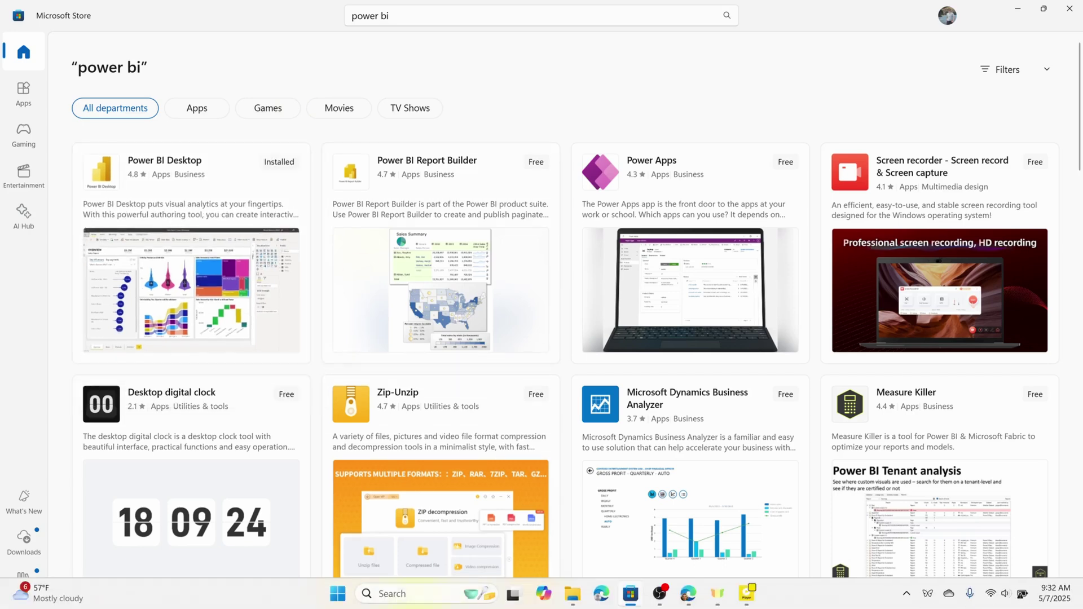
pyautogui.click(338, 593)
pyautogui.write('store')
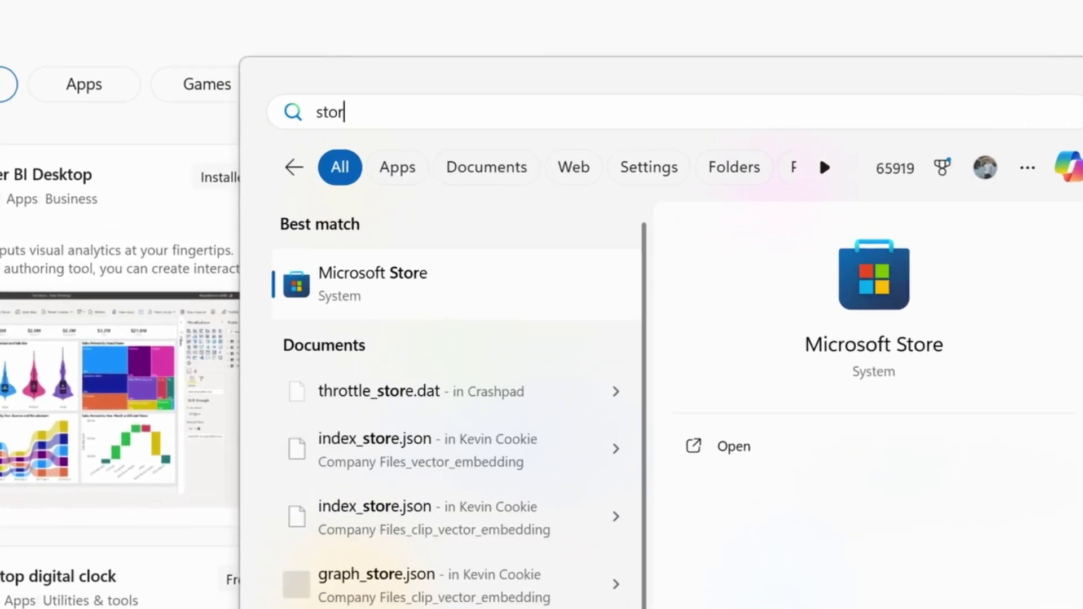
pyautogui.press('Escape')
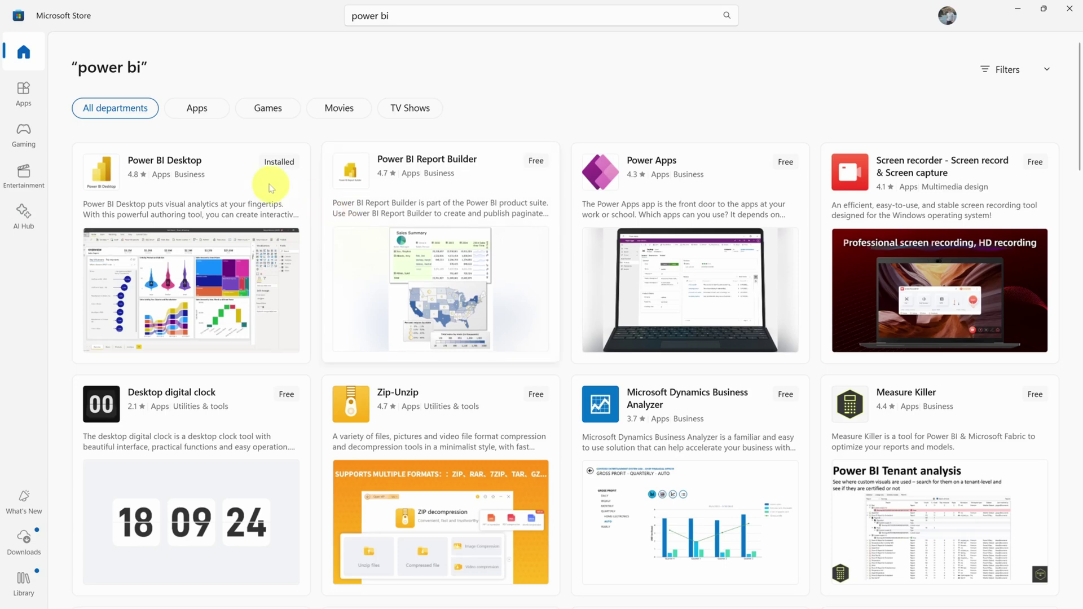
pyautogui.moveTo(227, 182)
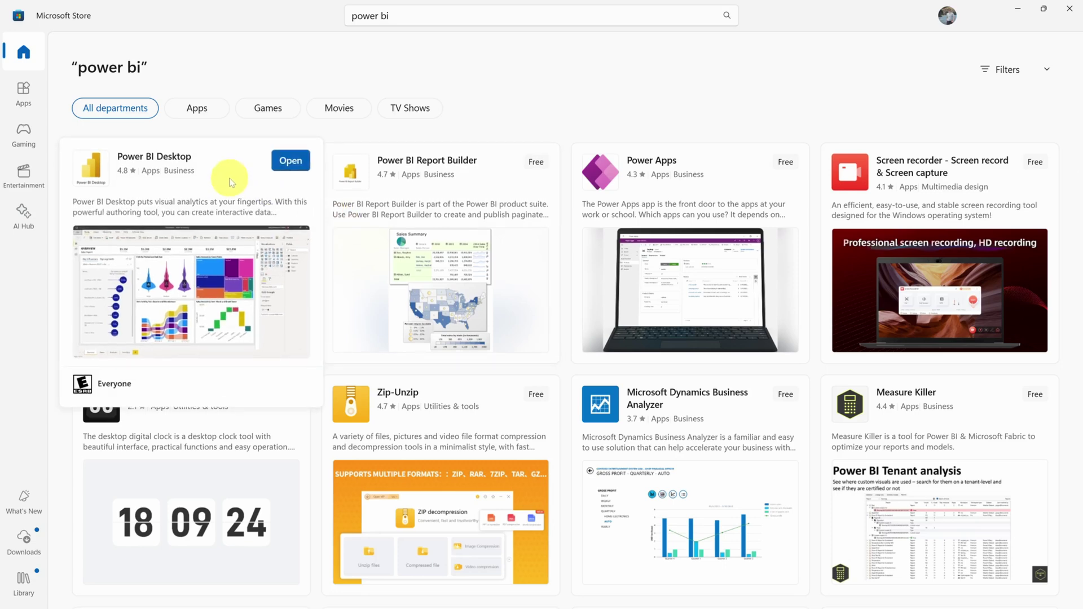
pyautogui.click(229, 181)
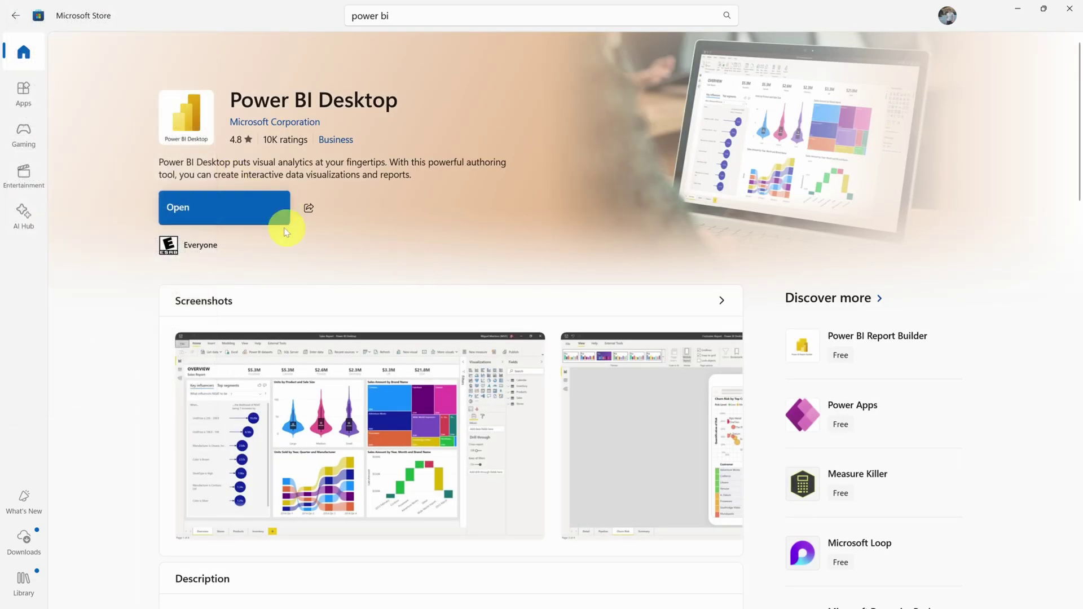
pyautogui.click(202, 211)
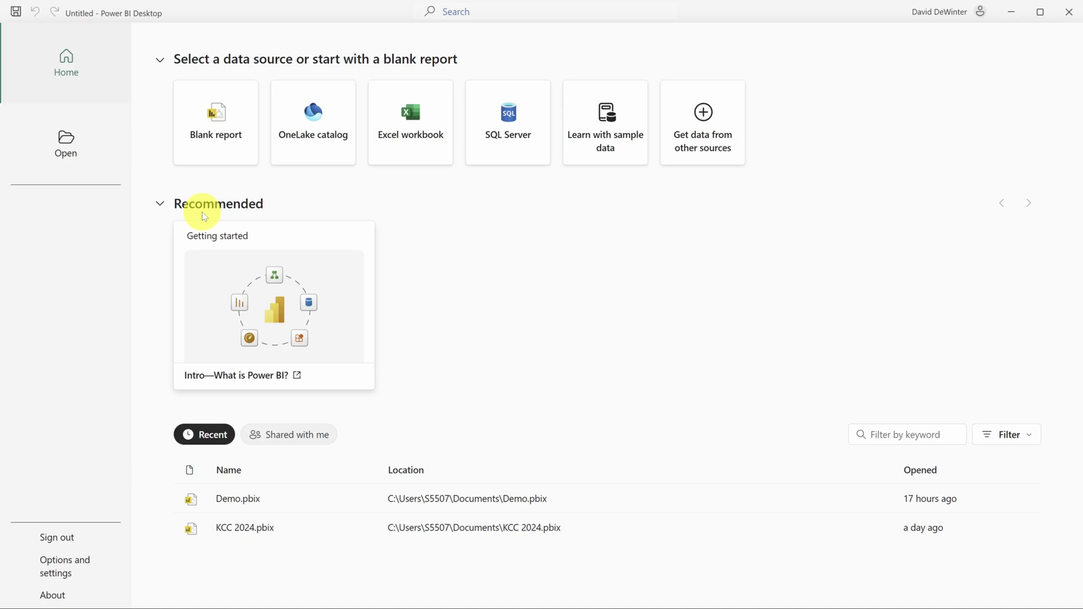
# Create a new blank report in Power BI Desktop
pyautogui.click(205, 117)
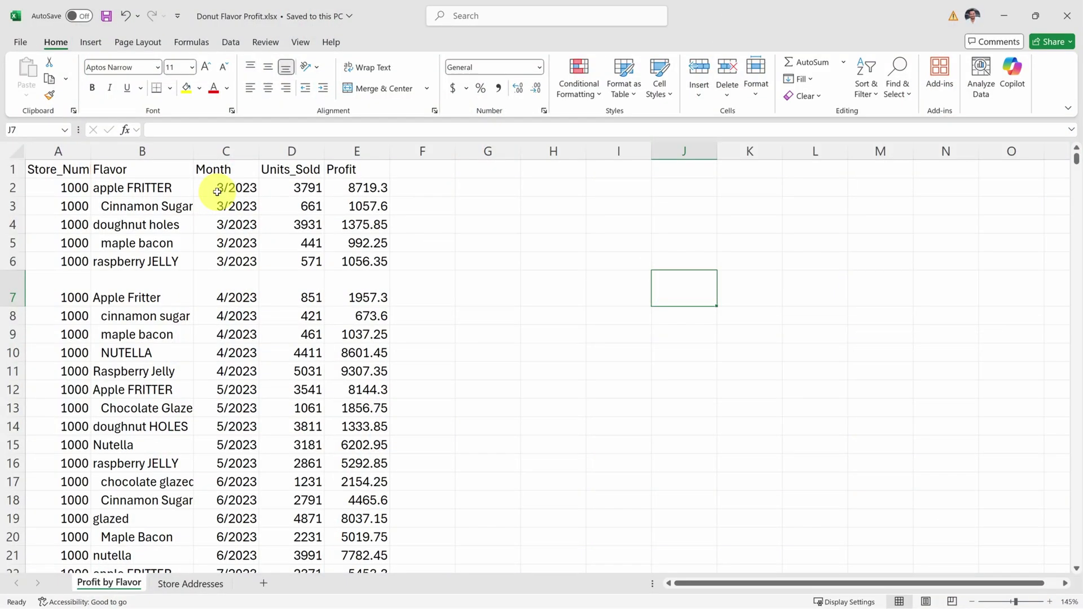
pyautogui.scroll(-3, 217, 192)
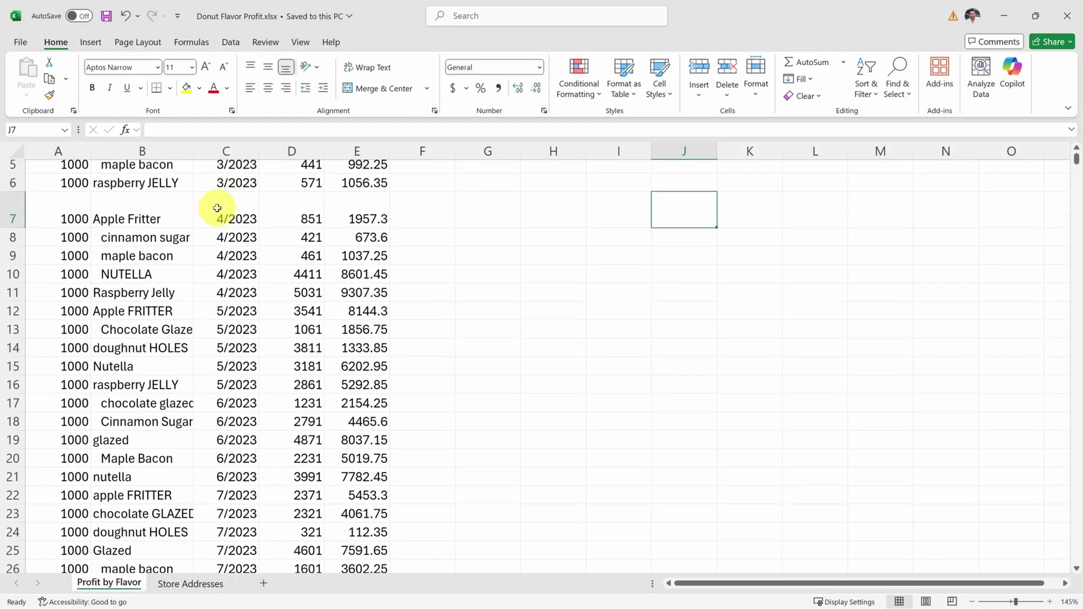
pyautogui.click(186, 586)
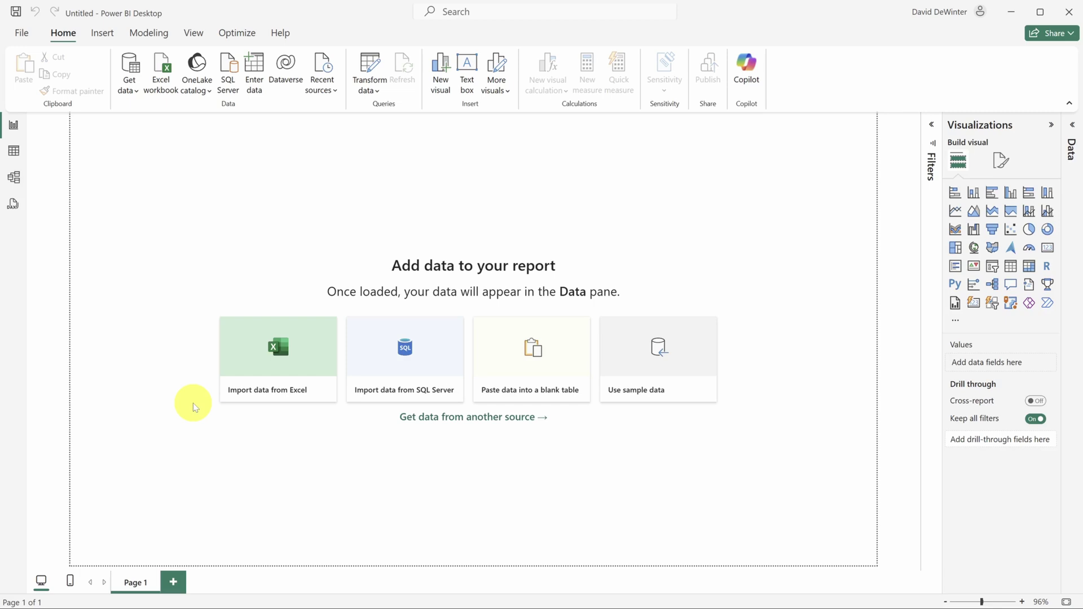
pyautogui.click(161, 74)
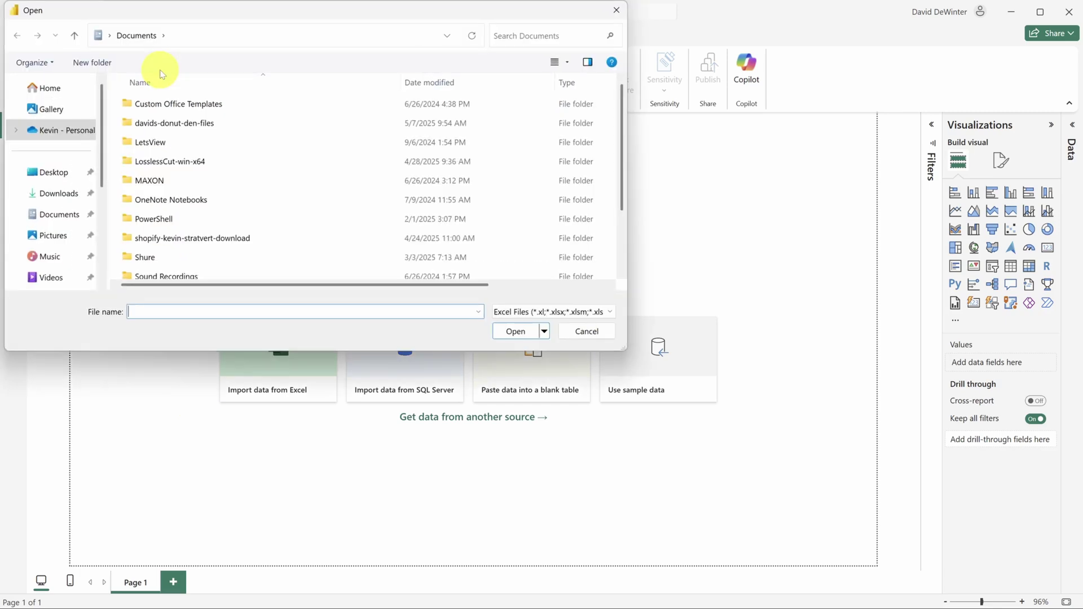
# Load Profit by Flavor and Store Addresses from davids-donut-den-files/Donut Flavor Profit.xlsx
pyautogui.doubleClick(162, 123)
pyautogui.doubleClick(155, 104)
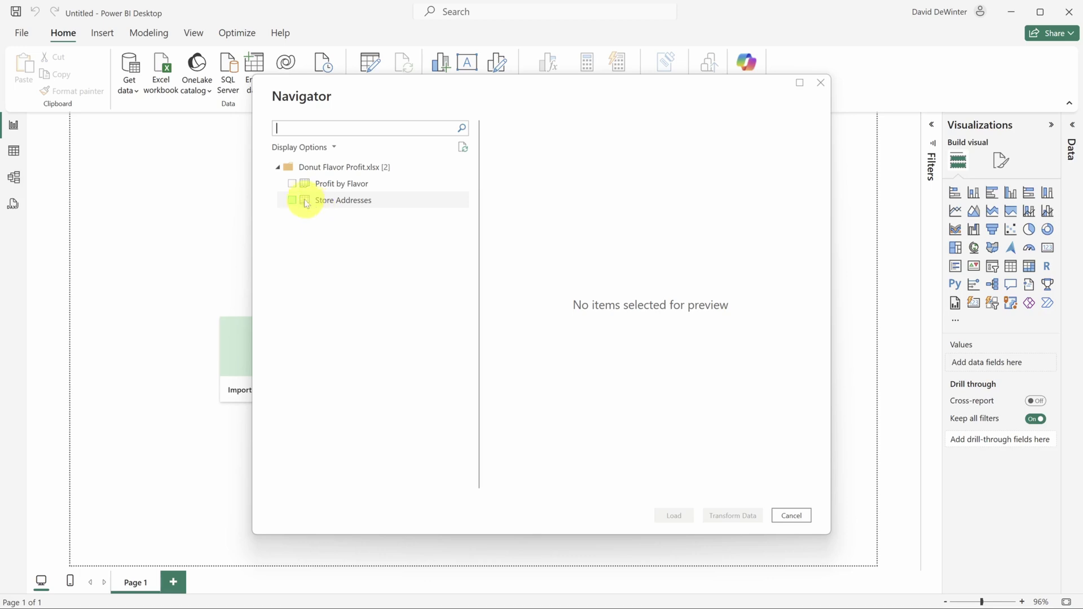
pyautogui.click(292, 185)
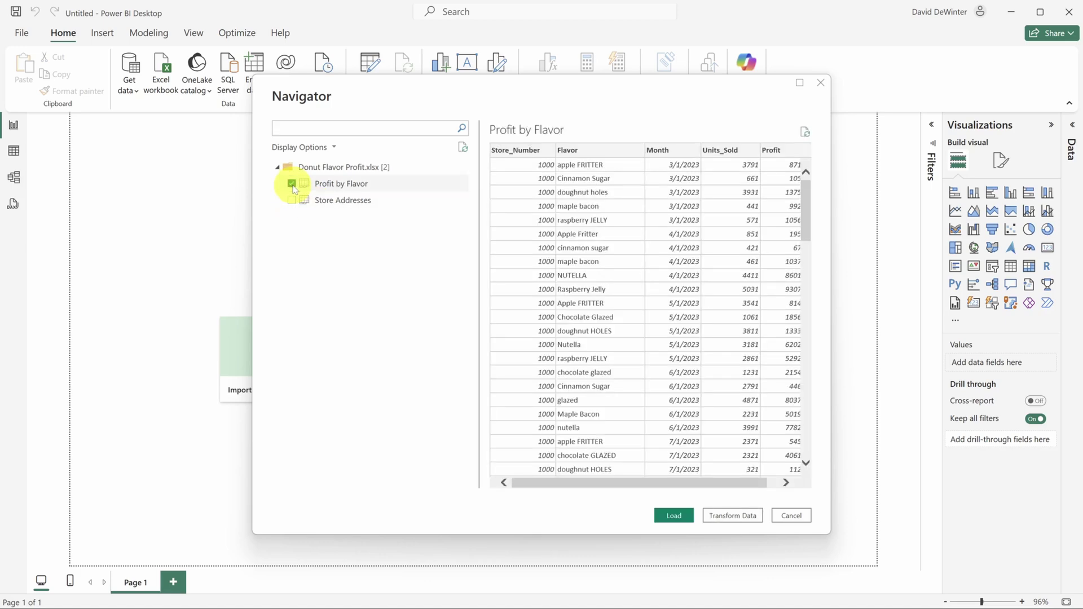
pyautogui.moveTo(805, 201); pyautogui.dragTo(811, 253)
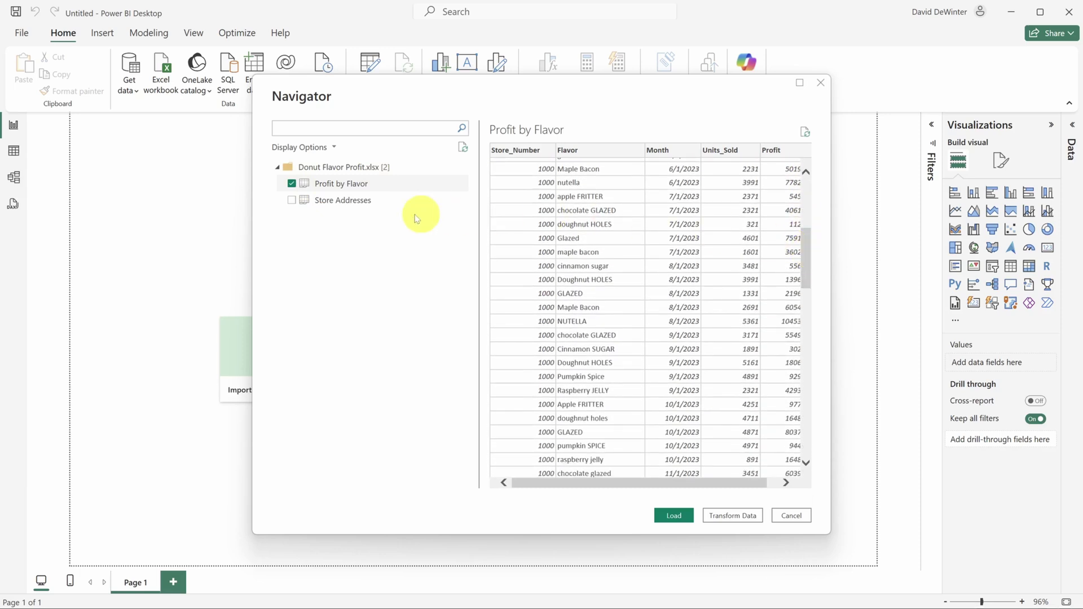
pyautogui.click(291, 200)
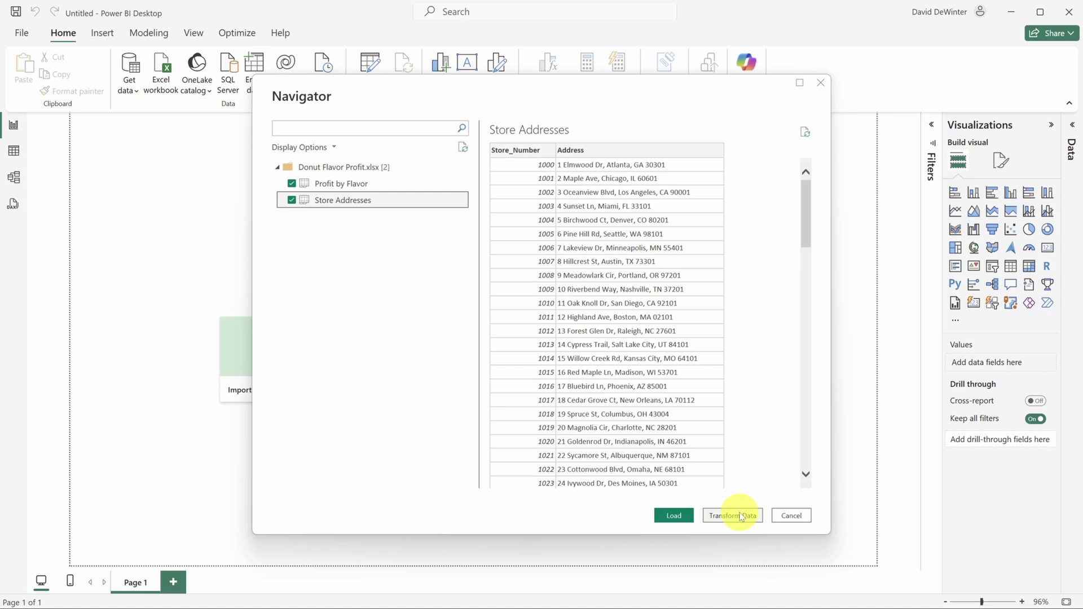
pyautogui.click(674, 515)
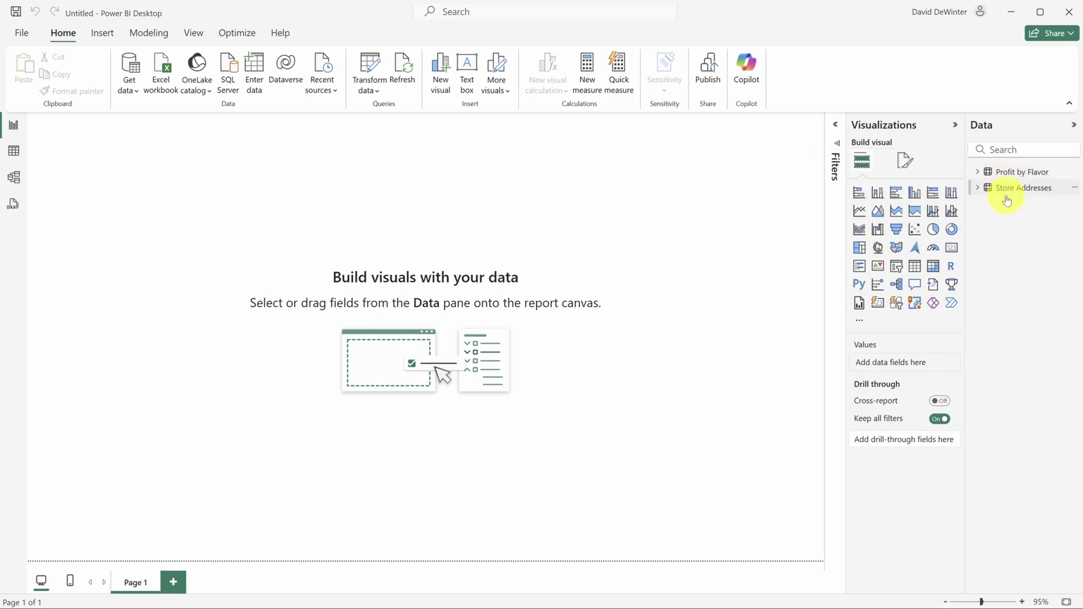
# Expand both tables' fields in the Data pane and view Profit by Flavor's 12,500 rows in Table view
pyautogui.click(978, 173)
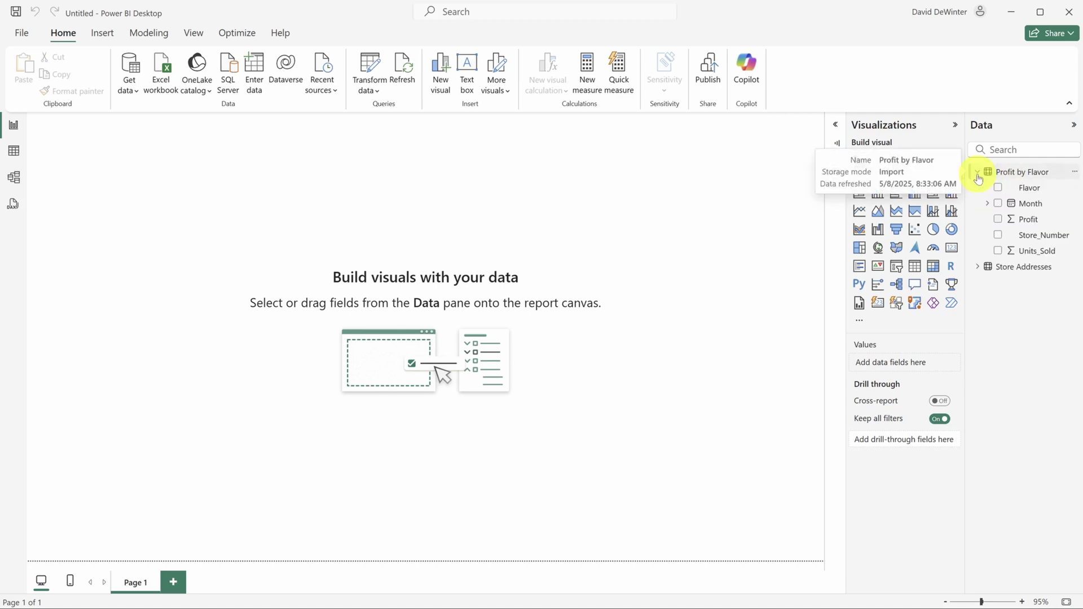
pyautogui.click(978, 267)
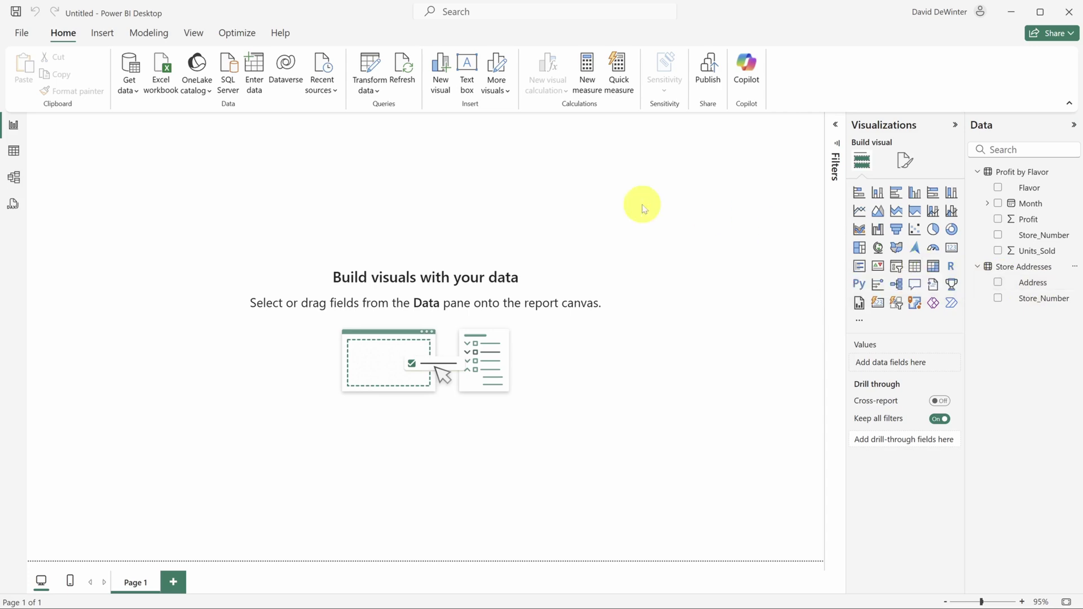
pyautogui.click(14, 157)
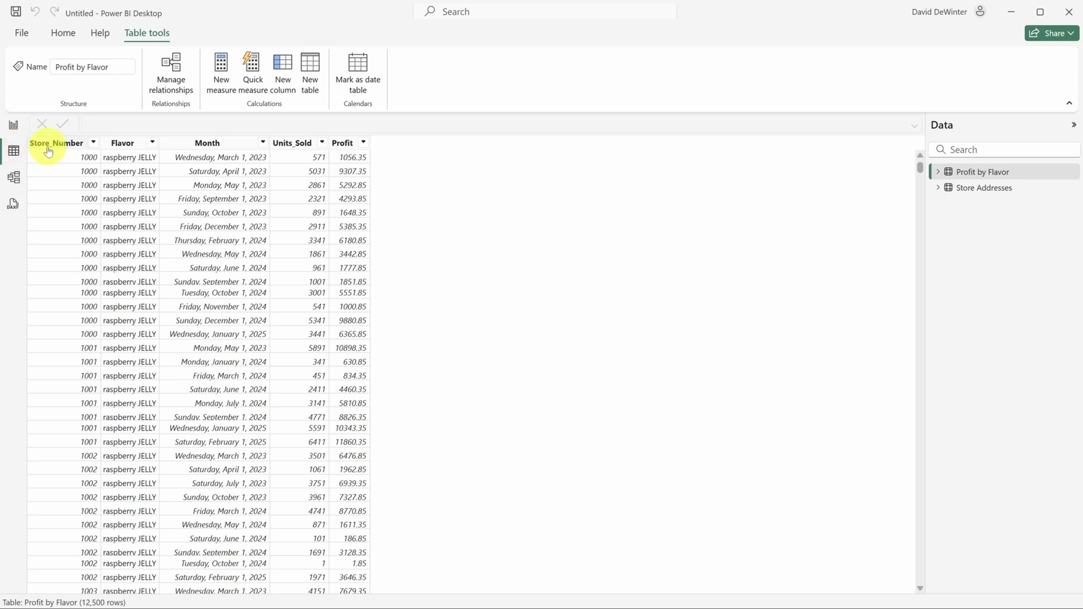
# Launch Power Query Editor on the Profit by Flavor query with Transform data
pyautogui.click(126, 148)
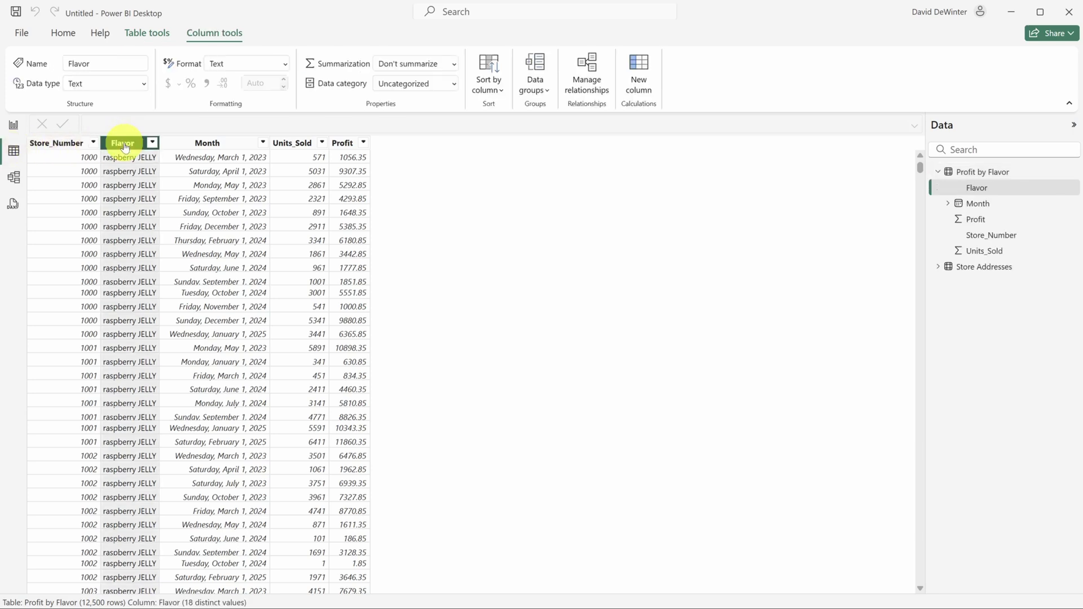
pyautogui.click(63, 35)
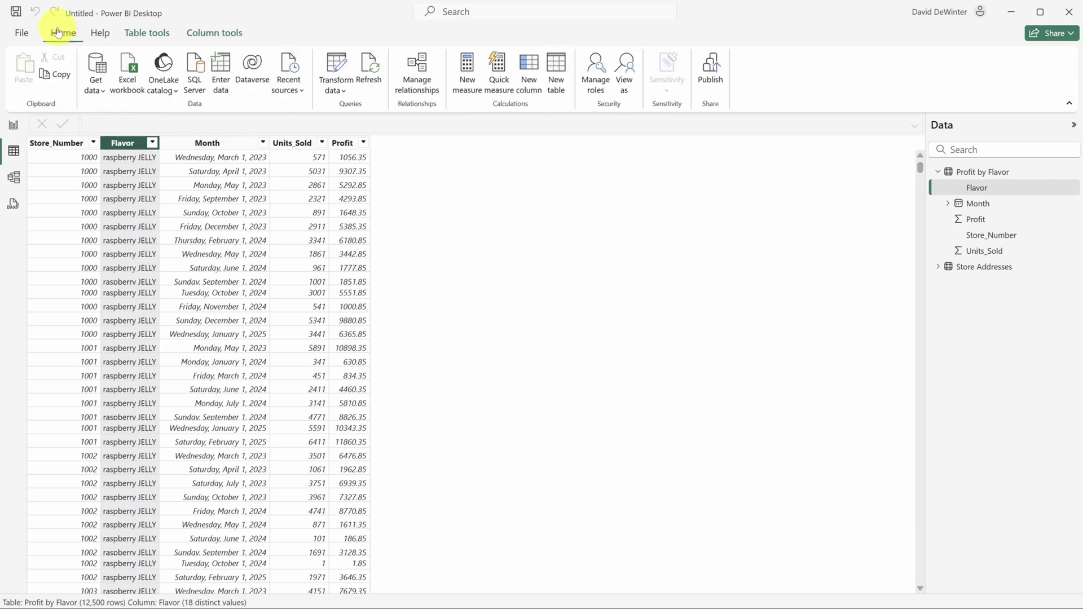
pyautogui.click(335, 65)
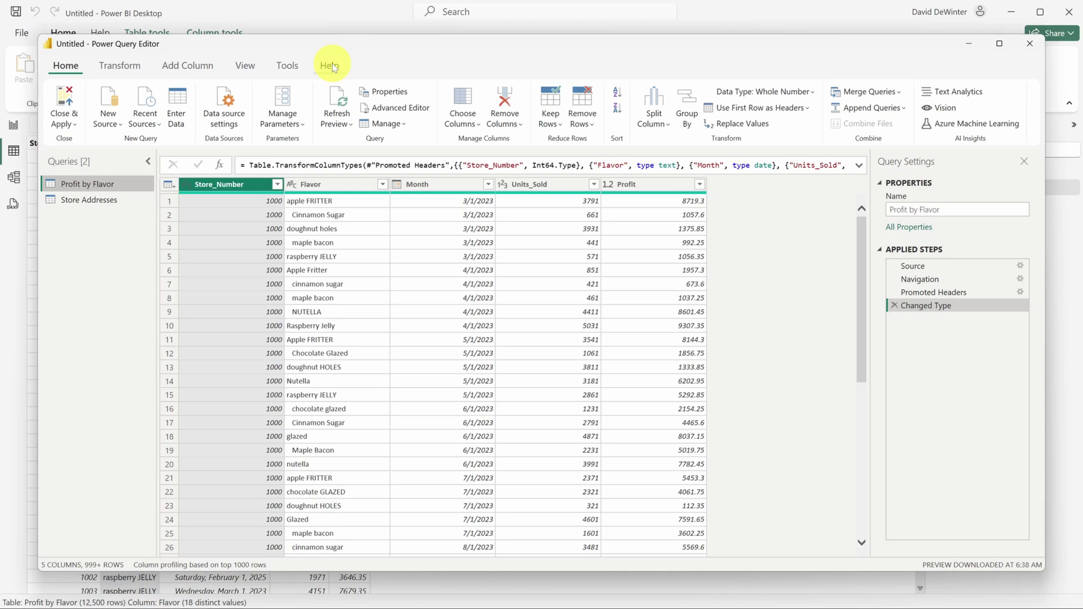
# Apply Capitalize Each Word to the Flavor column
pyautogui.click(339, 186)
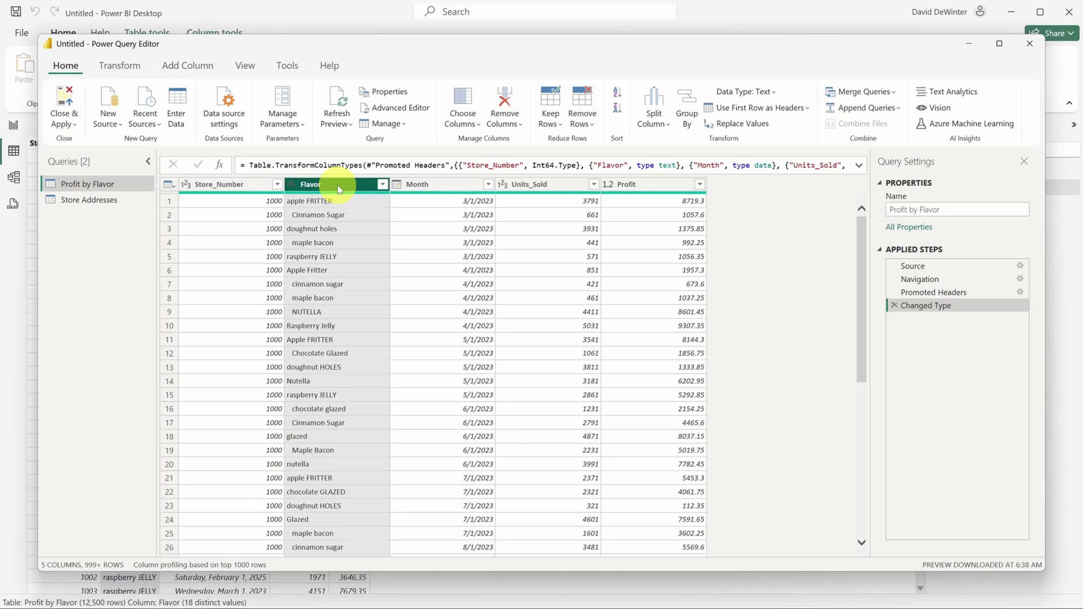
pyautogui.rightClick(339, 188)
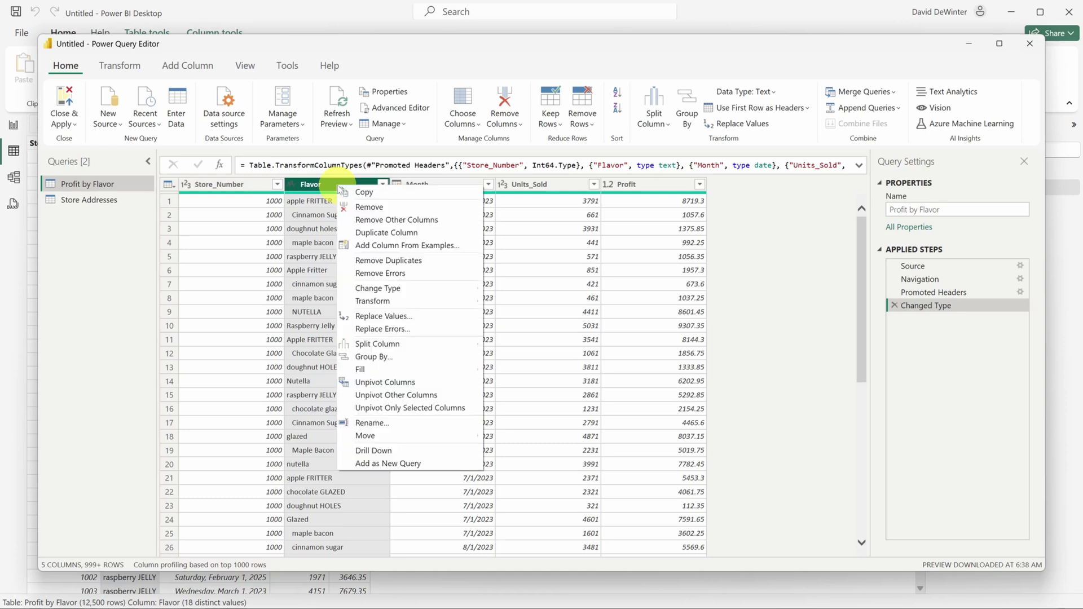
pyautogui.moveTo(396, 308)
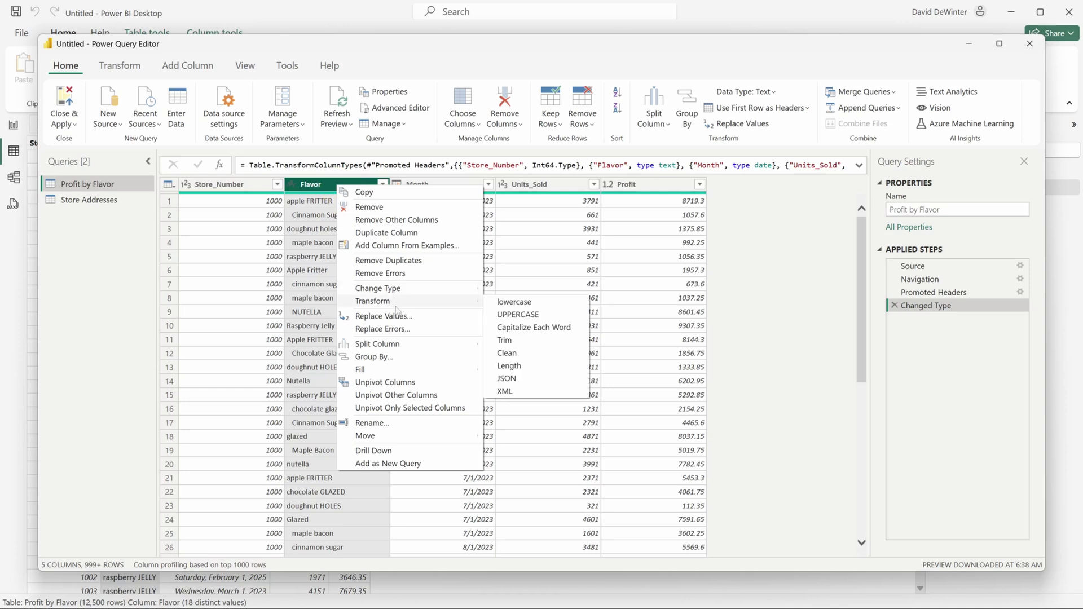
pyautogui.click(510, 328)
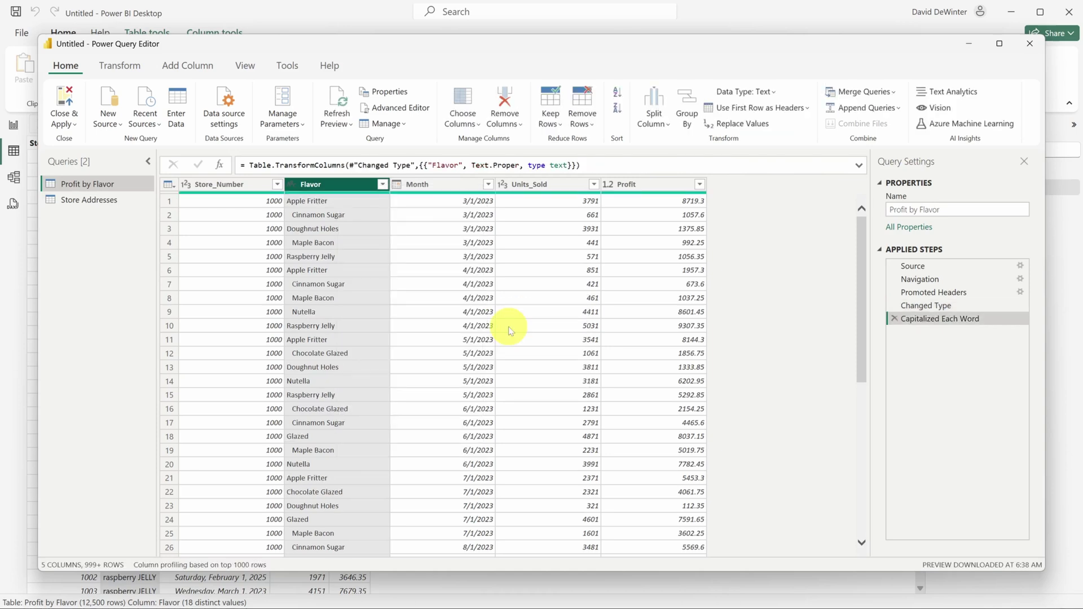
# Trim the leading and trailing spaces from the Flavor values
pyautogui.rightClick(338, 188)
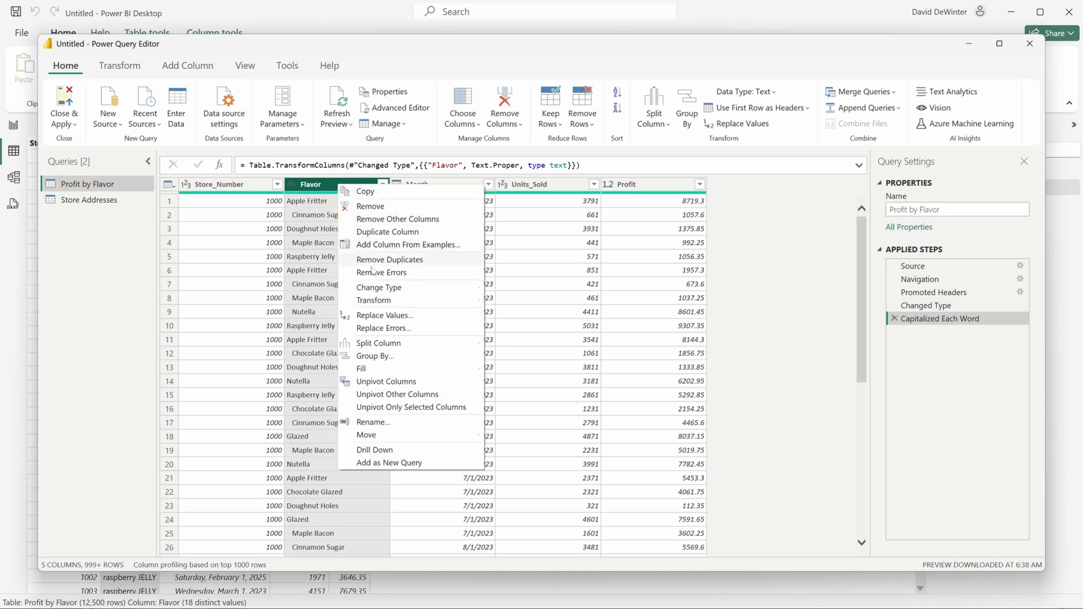
pyautogui.moveTo(378, 302)
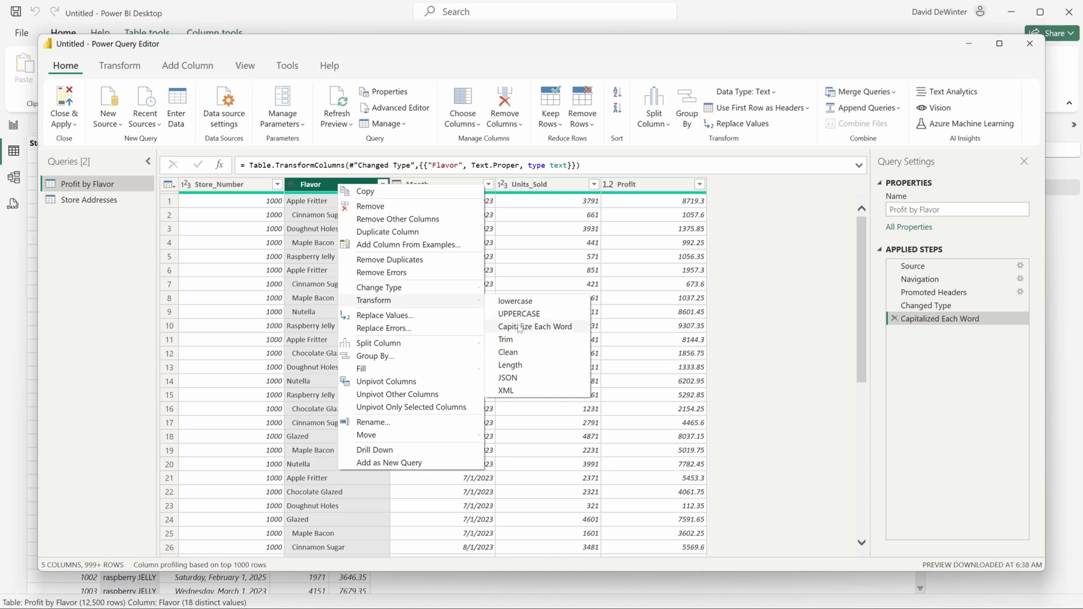
pyautogui.click(520, 341)
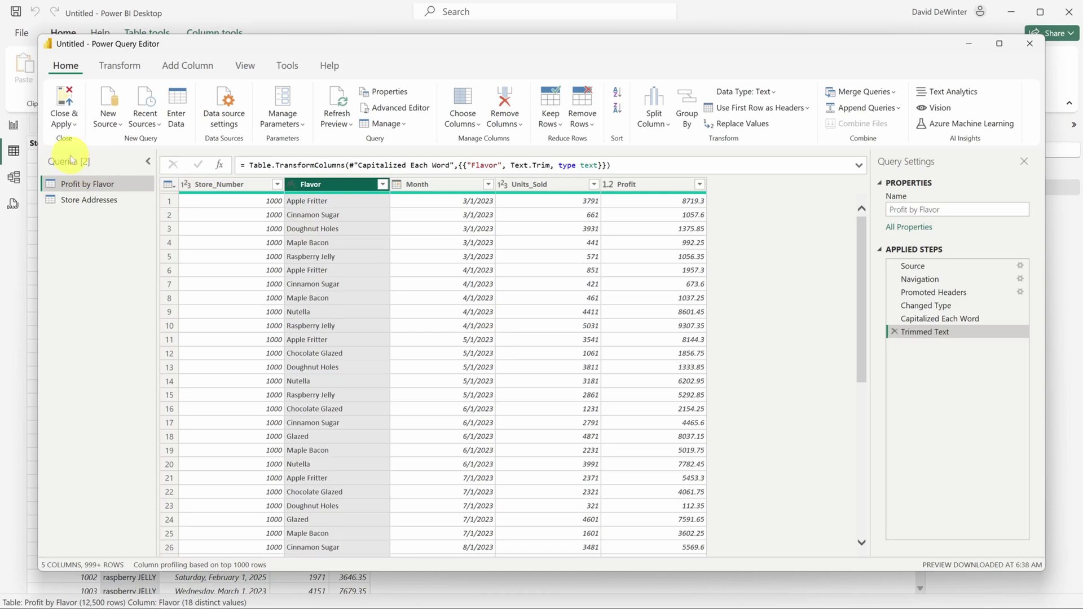
# Split the Store Addresses Address column by comma into Address.1, Address.2 and Address.3
pyautogui.click(97, 205)
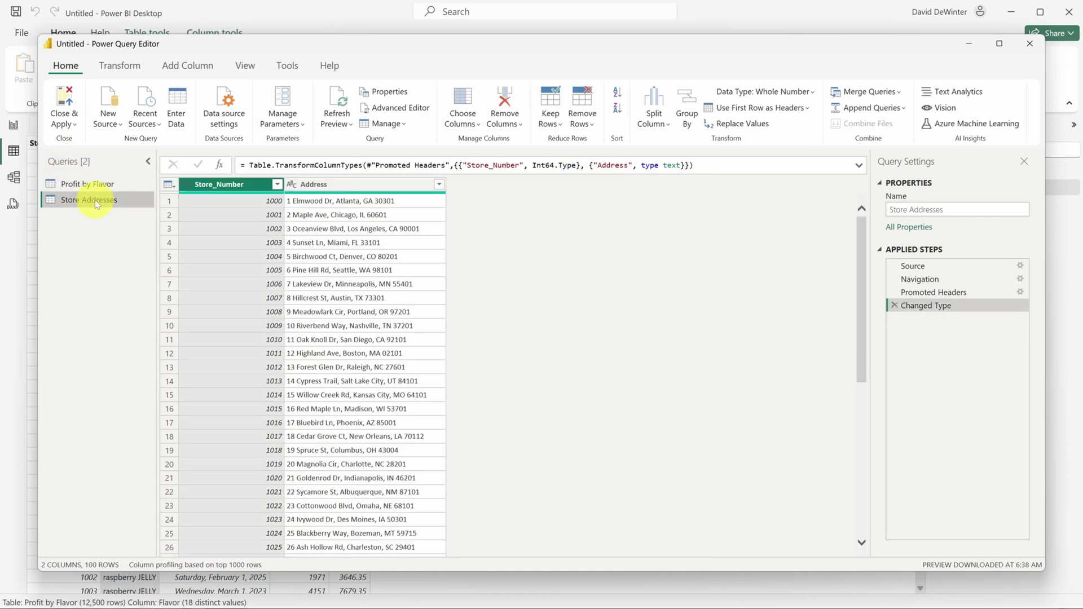
pyautogui.click(373, 189)
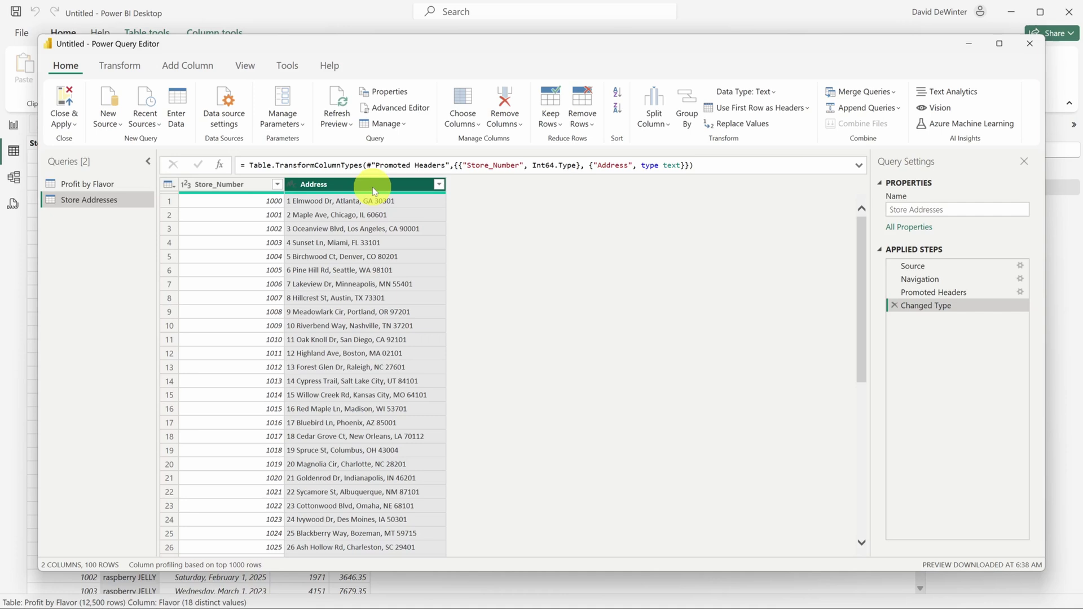
pyautogui.rightClick(373, 191)
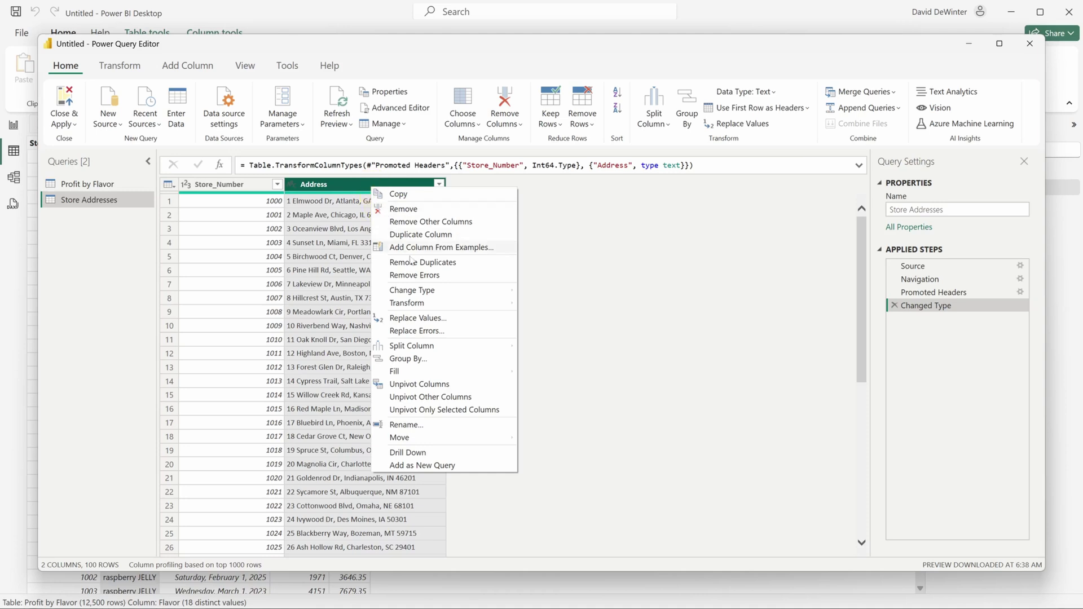
pyautogui.moveTo(430, 346)
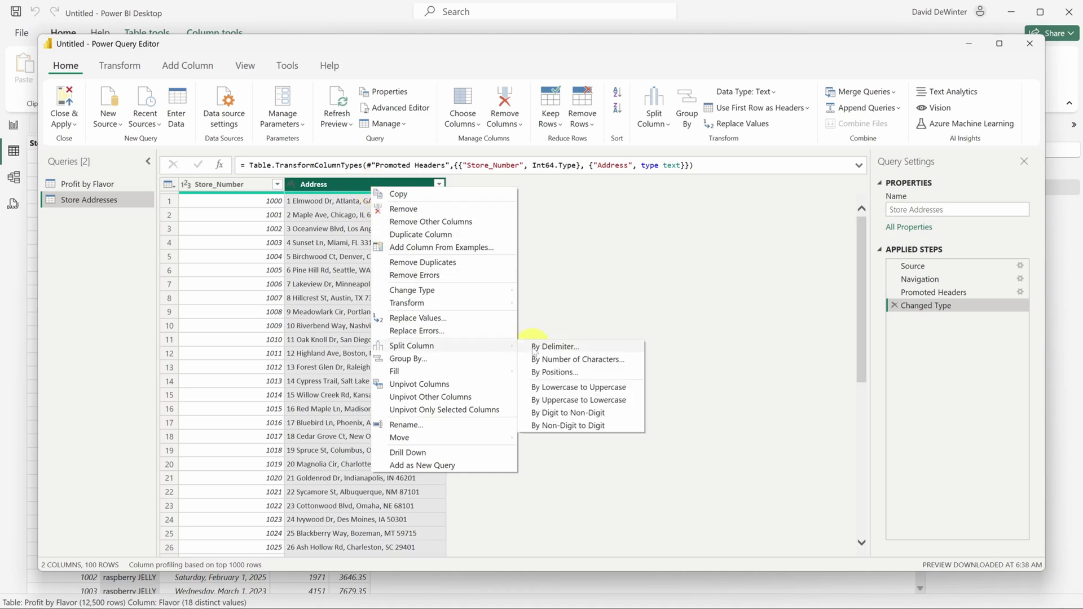
pyautogui.click(536, 346)
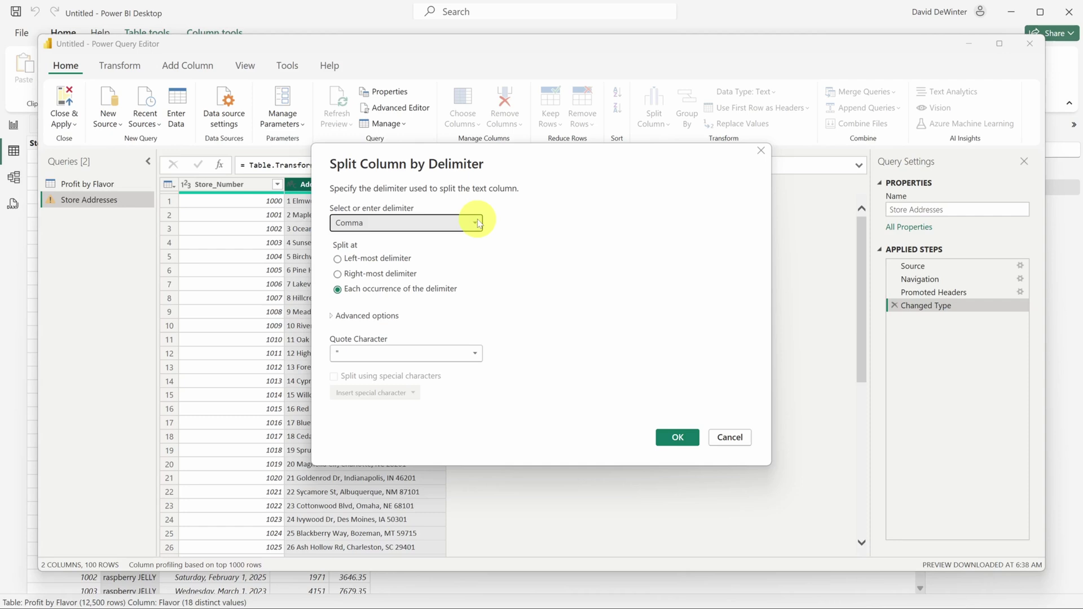
pyautogui.click(679, 437)
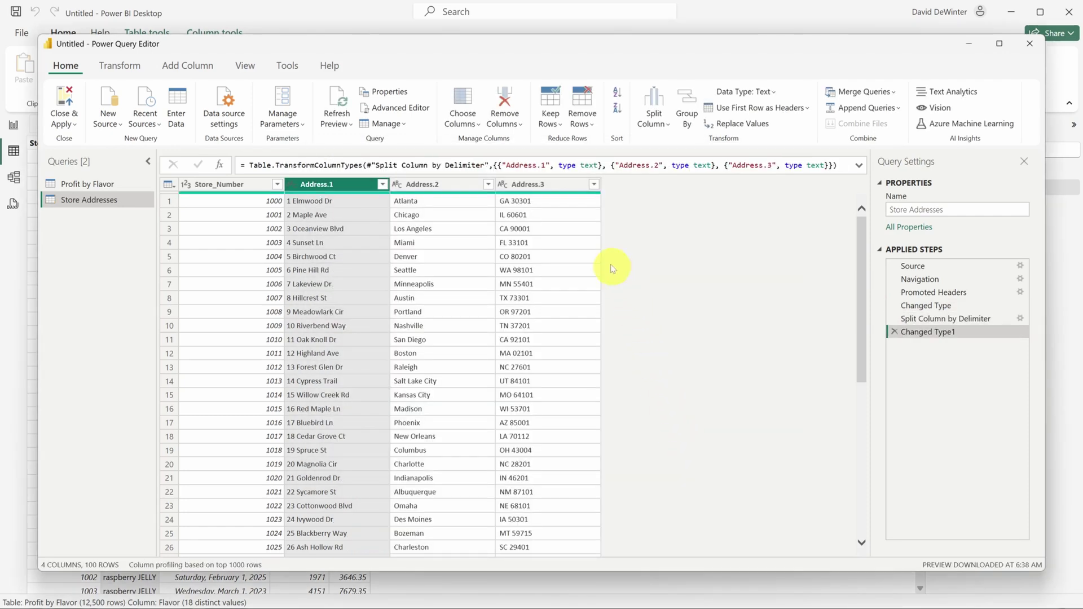
# Split Address.3 by space into state and zip columns and remove the empty Address.3.1
pyautogui.click(550, 185)
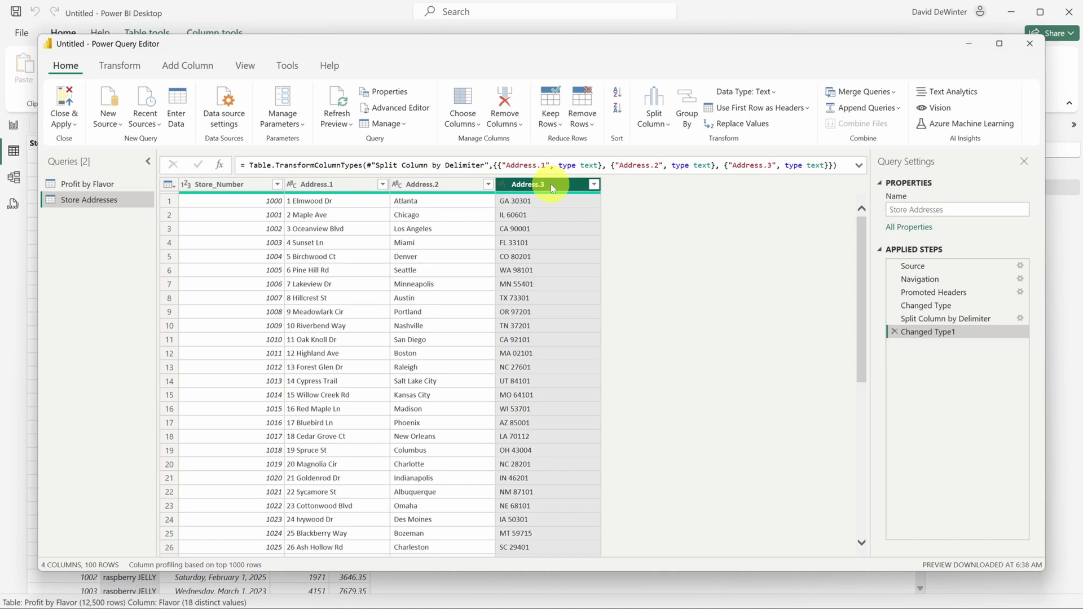
pyautogui.rightClick(552, 188)
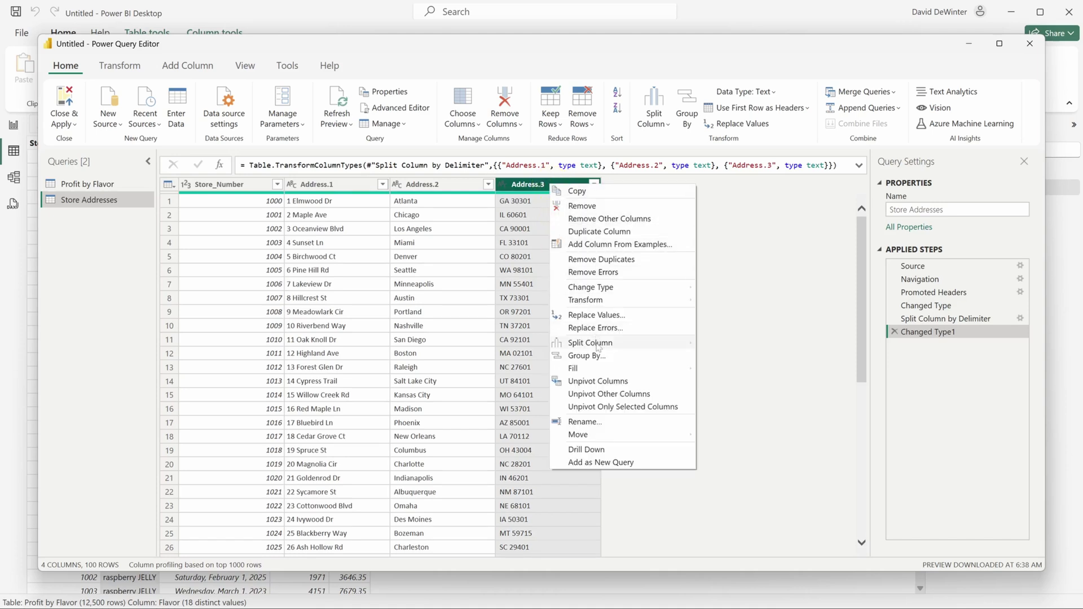
pyautogui.moveTo(615, 345)
pyautogui.click(728, 343)
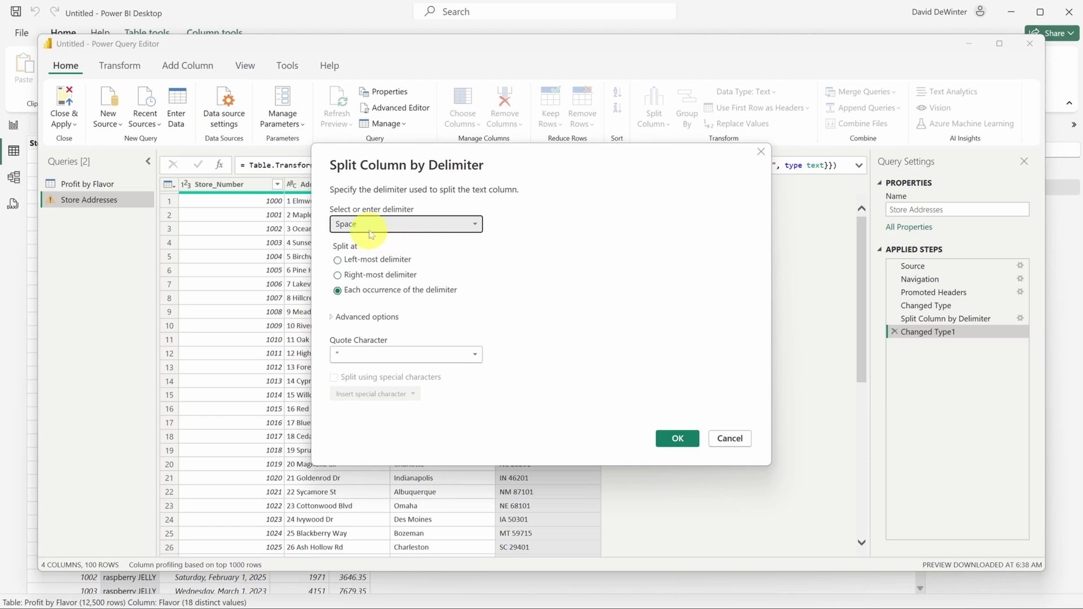
pyautogui.click(675, 436)
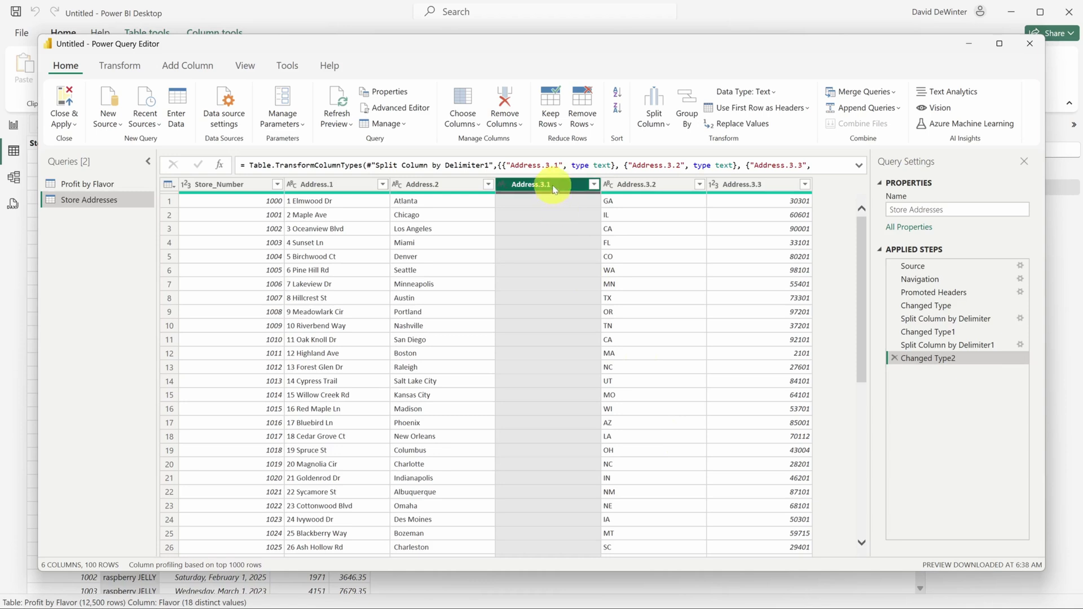
pyautogui.click(504, 100)
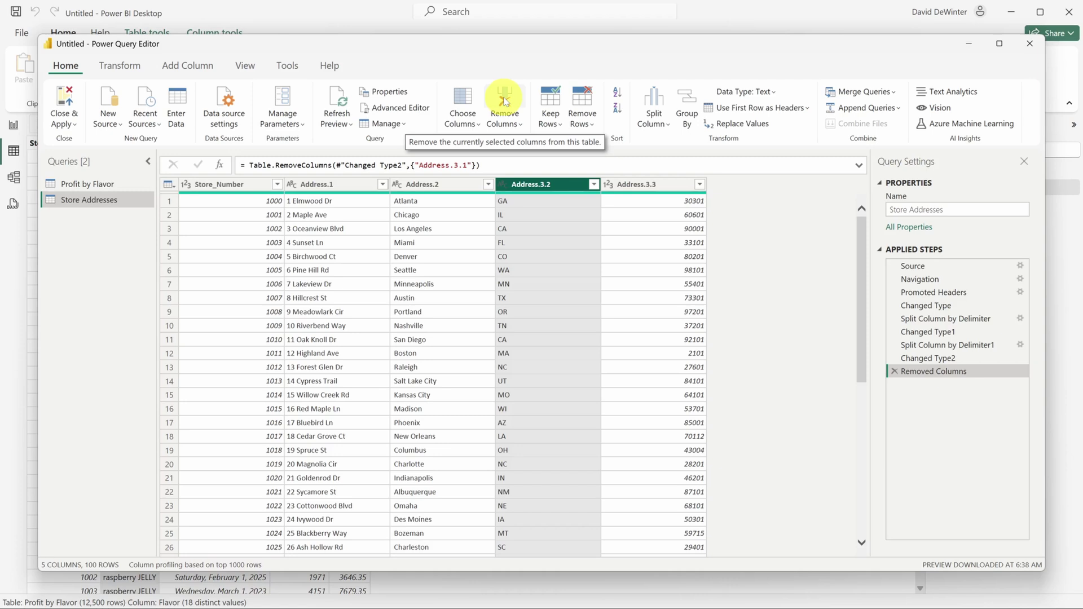
# Rename Address.1 to Address and apply the query edits to the data model
pyautogui.click(349, 186)
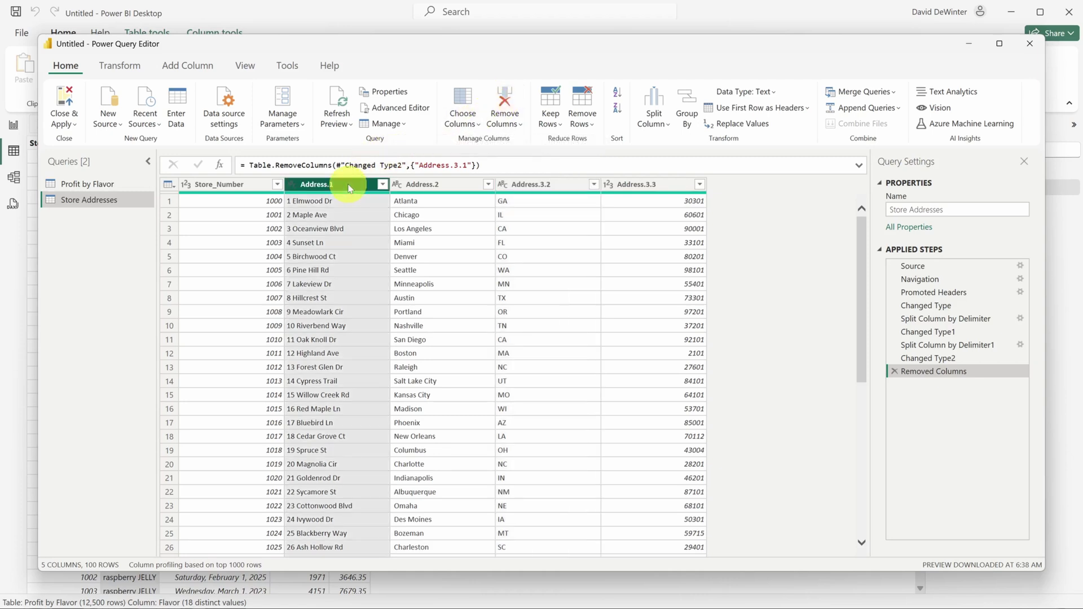
pyautogui.rightClick(349, 187)
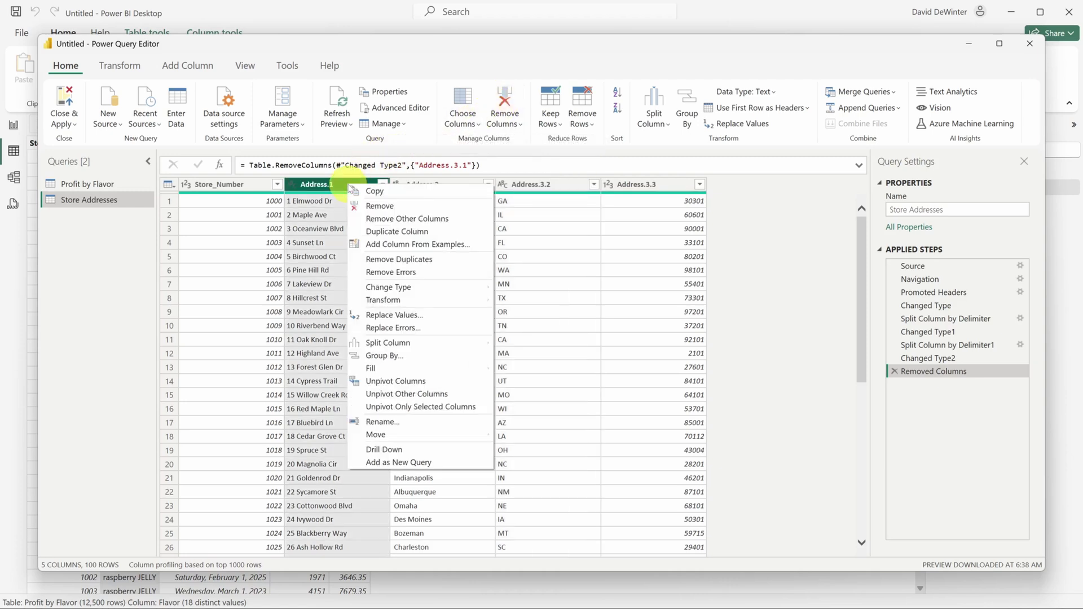
pyautogui.click(381, 422)
pyautogui.press('End')
pyautogui.press('BackSpace')
pyautogui.press('BackSpace')
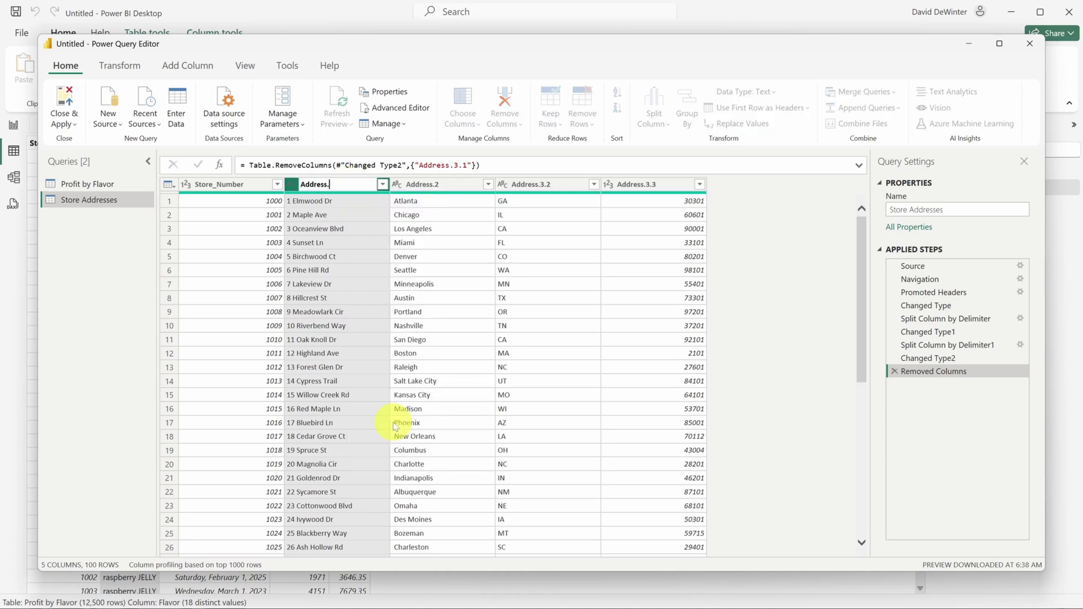
pyautogui.press('Return')
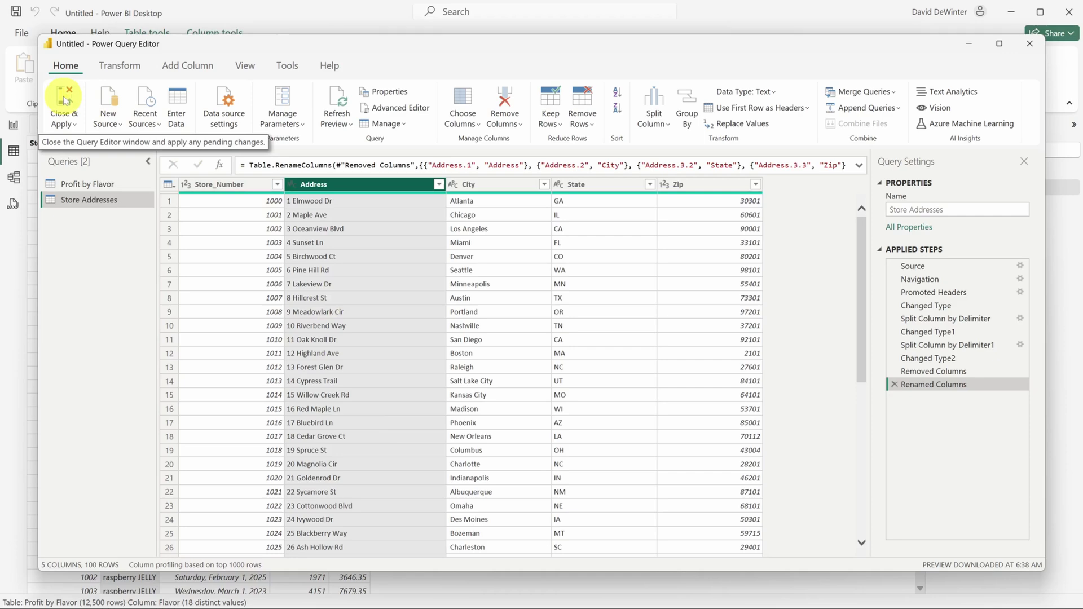
pyautogui.click(64, 101)
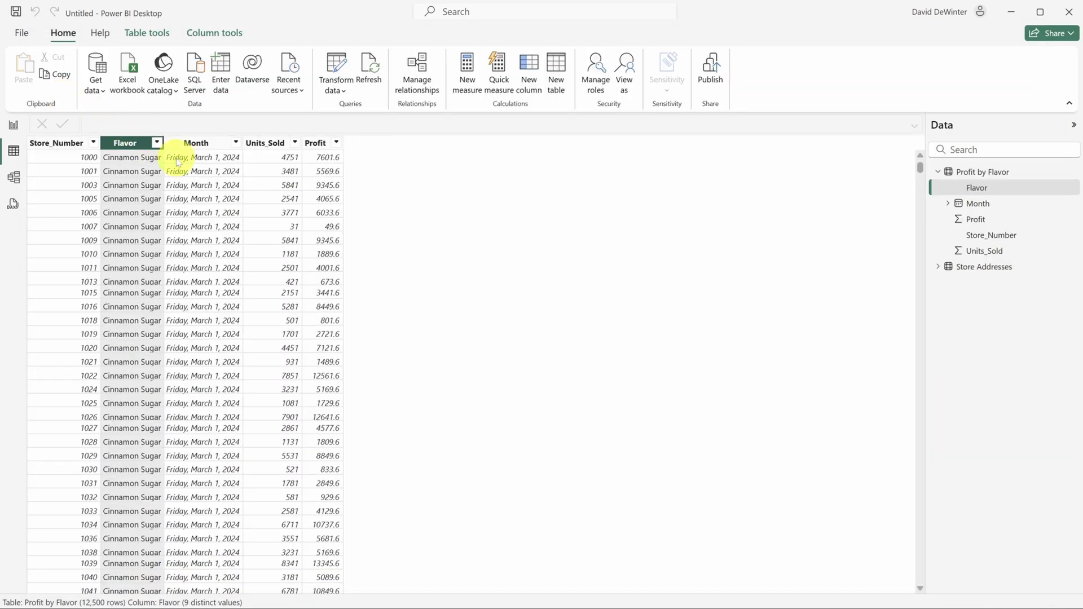
# Format the Profit column as Currency in Table view, then switch to Model view
pyautogui.click(316, 144)
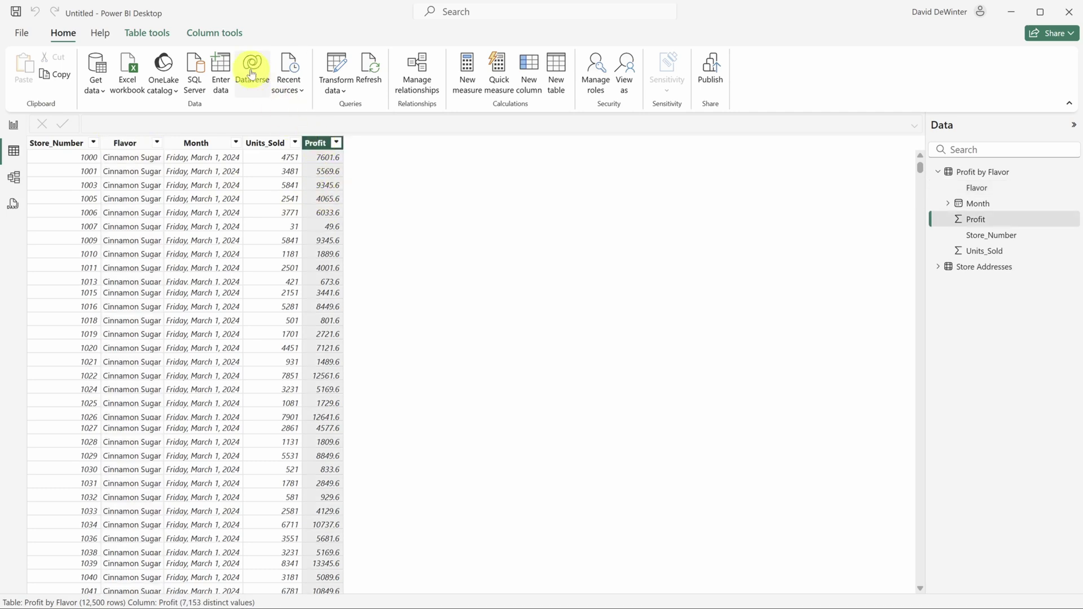
pyautogui.click(217, 35)
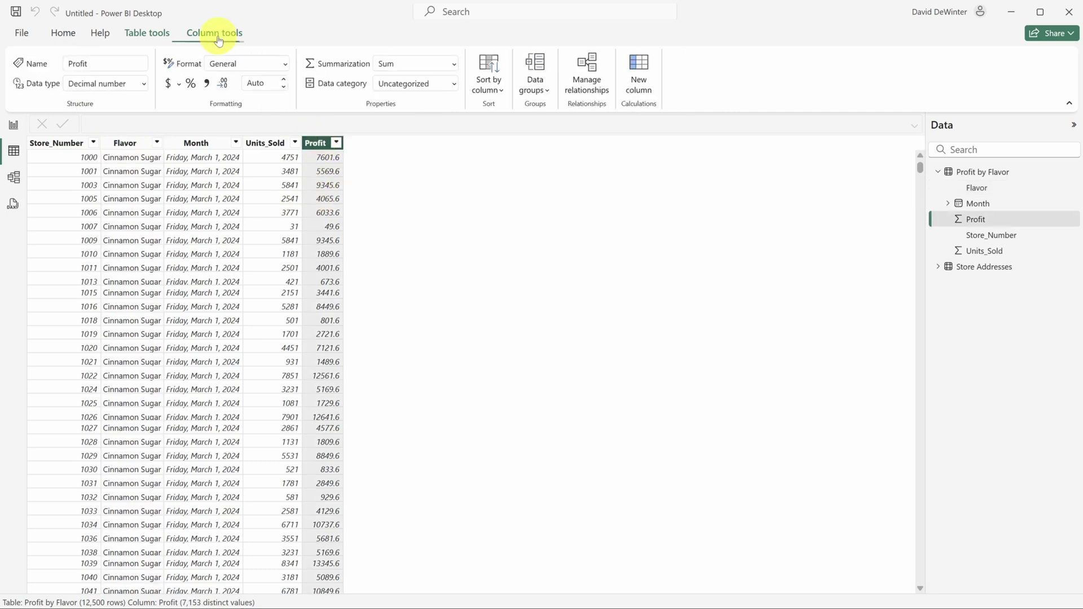
pyautogui.click(168, 86)
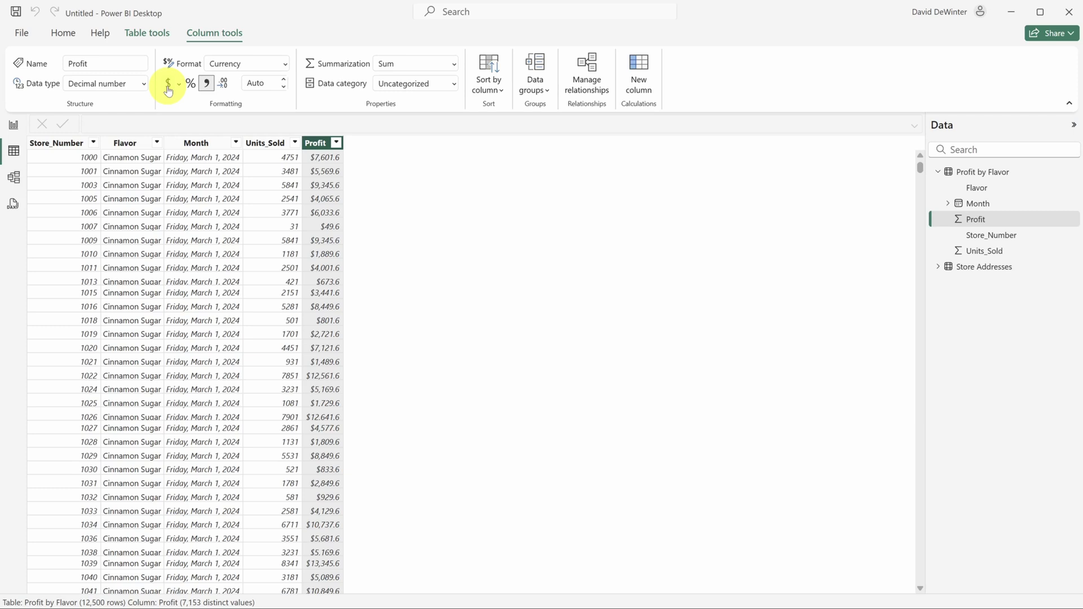
pyautogui.click(14, 182)
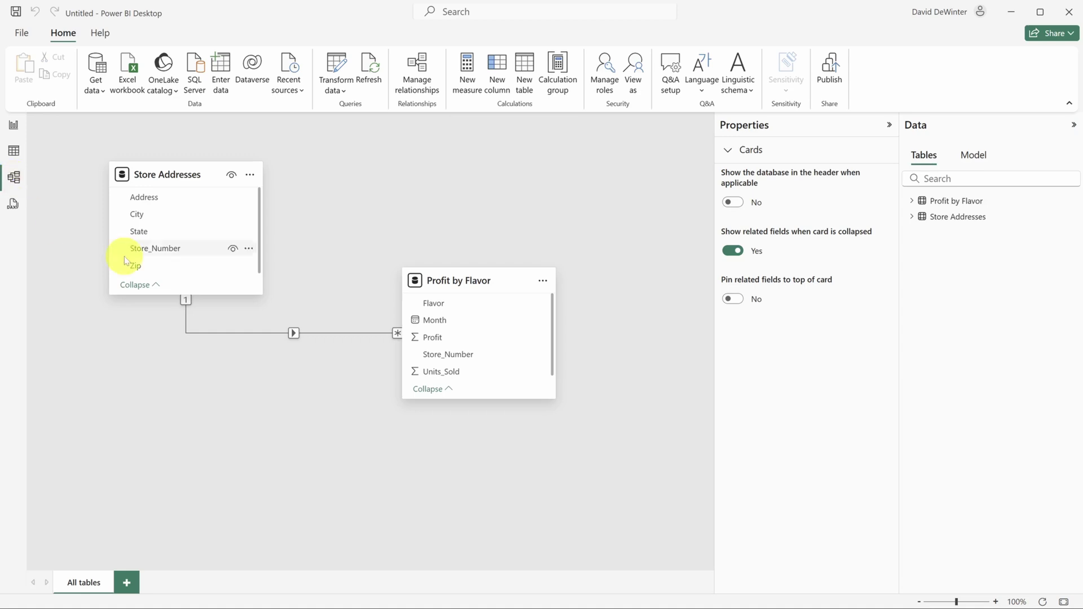
# Check the Store_Number relationship between Profit by Flavor and Store Addresses, cancelling the duplicate link
pyautogui.click(260, 333)
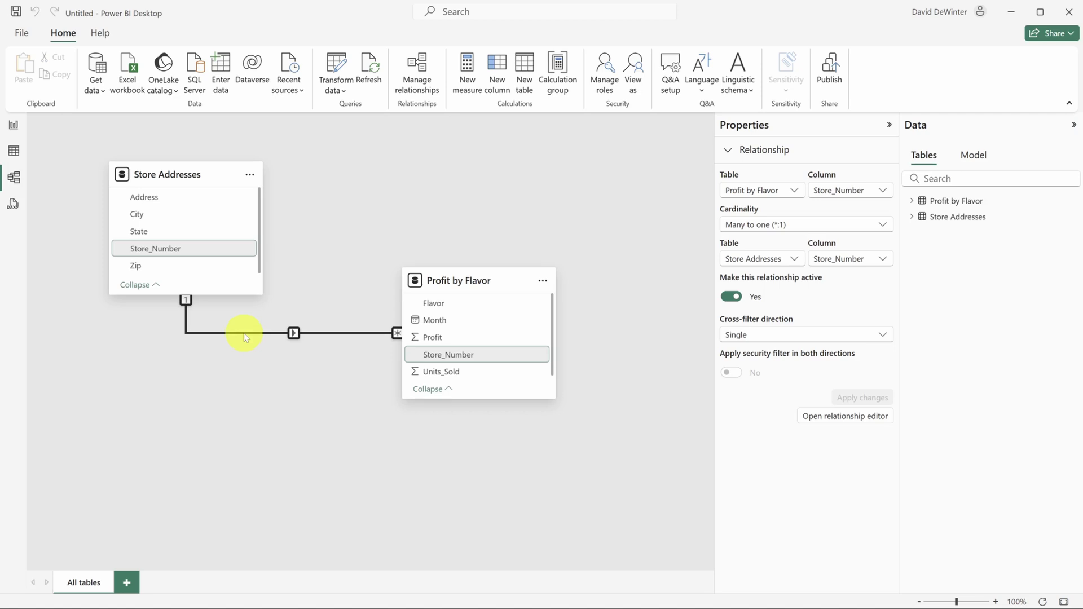
pyautogui.moveTo(181, 249); pyautogui.dragTo(467, 356)
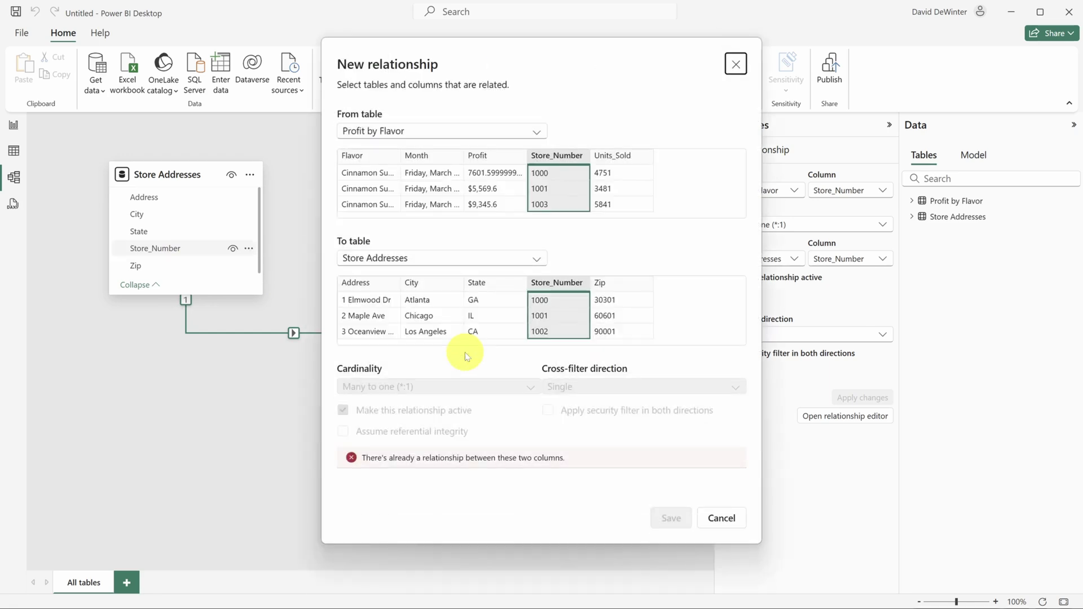
pyautogui.click(723, 518)
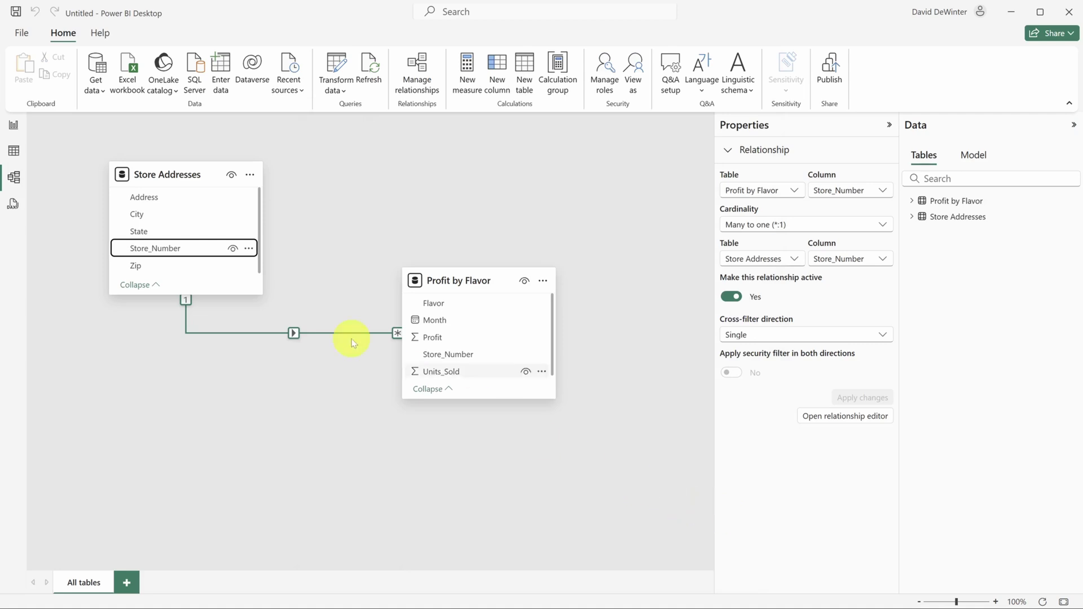
# Go back to the report canvas and open the Copilot pane
pyautogui.click(14, 128)
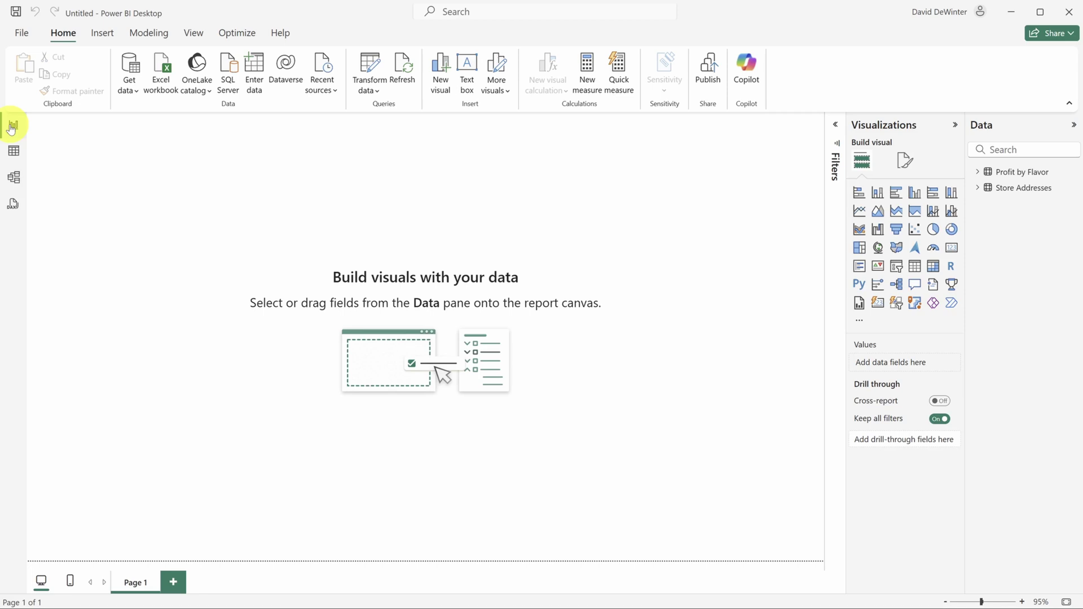
pyautogui.click(746, 76)
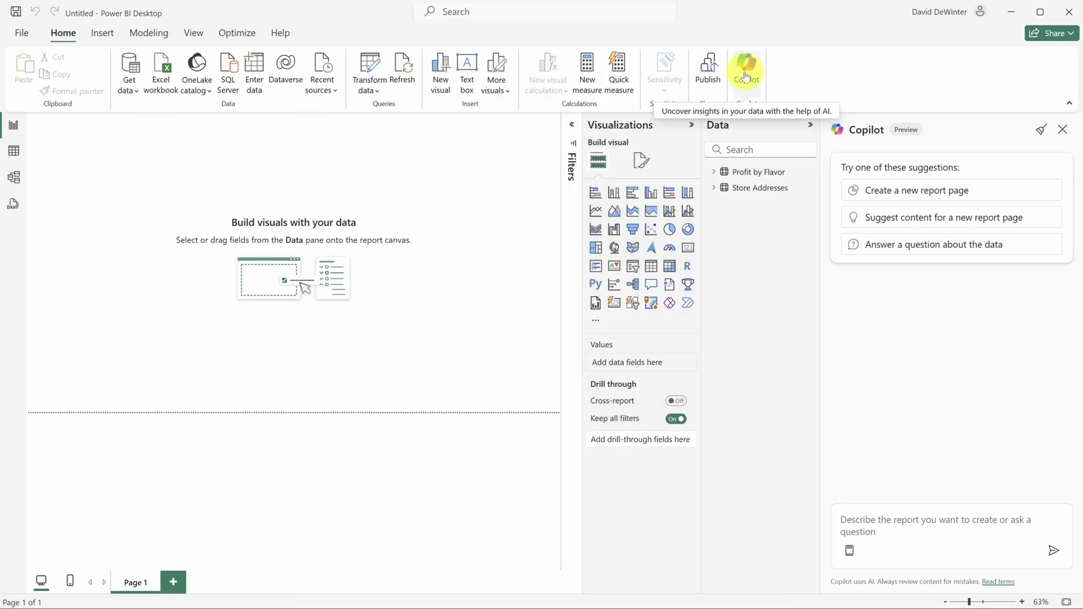
# Have Copilot suggest new page content and create the Flavor Popularity suggestion
pyautogui.click(857, 222)
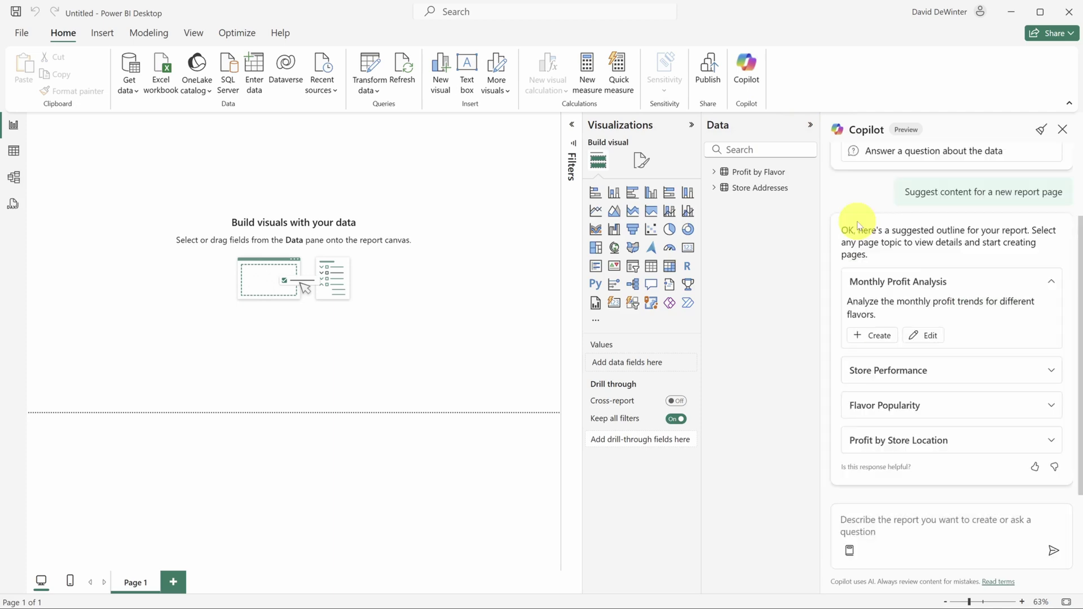
pyautogui.click(1050, 406)
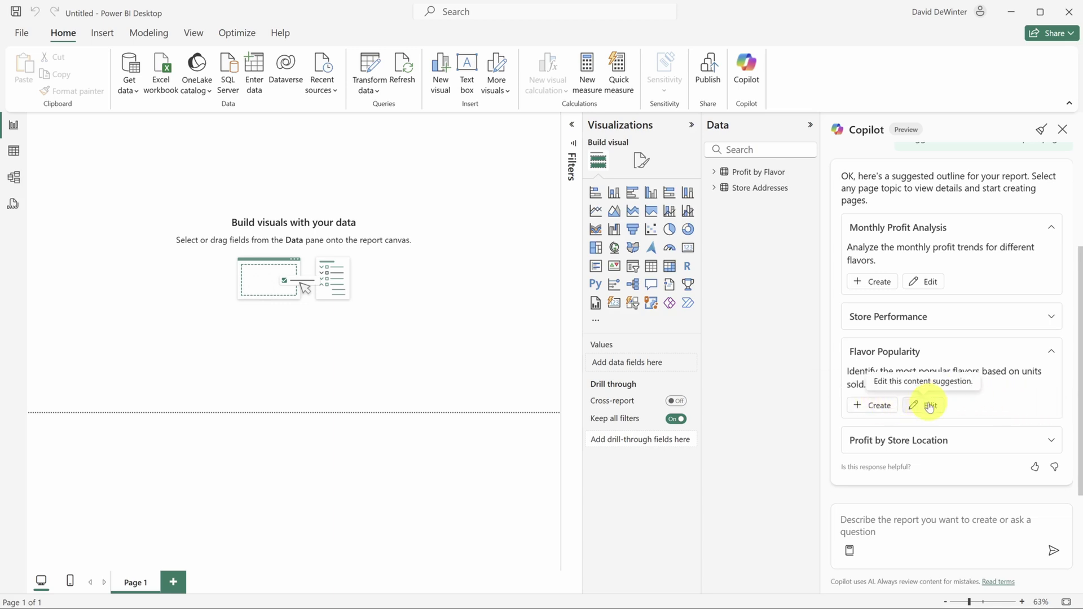
pyautogui.click(871, 406)
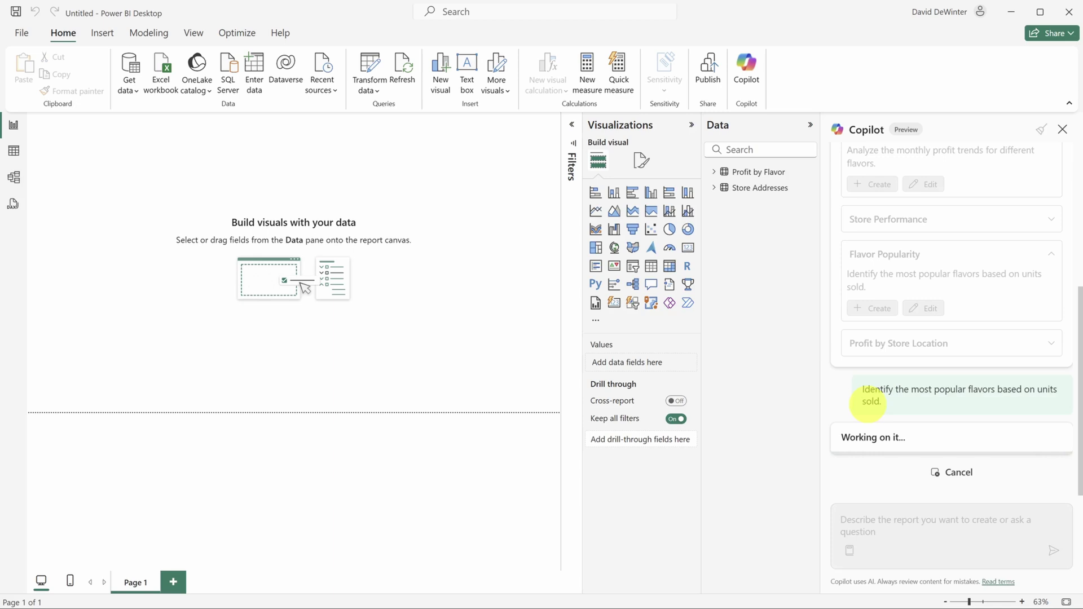
pyautogui.moveTo(1053, 336); pyautogui.dragTo(1055, 349)
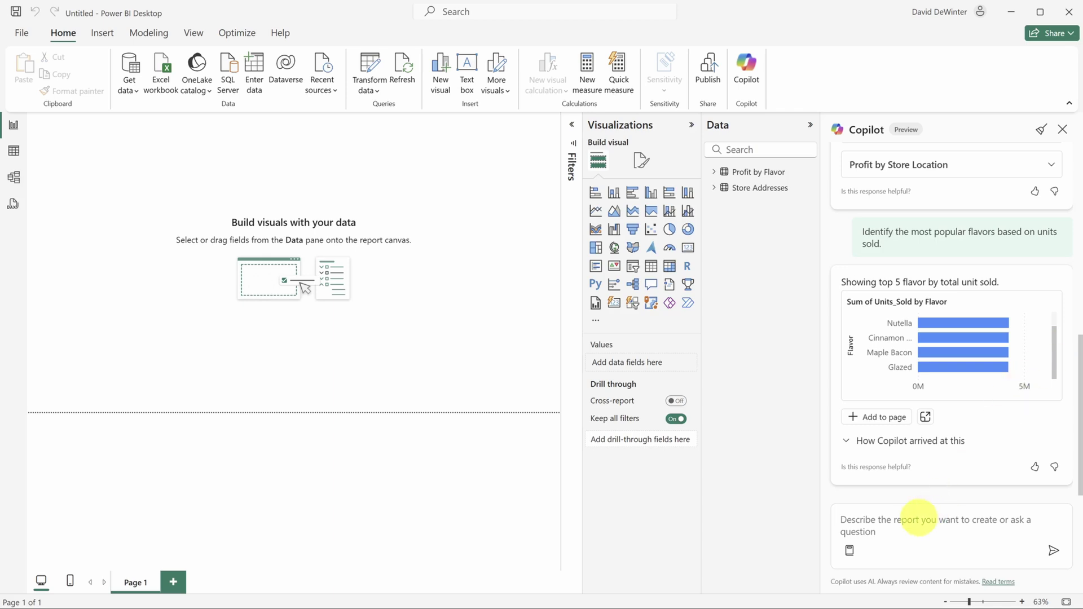
# Ask Copilot: 'Actually, show the popularity of all flavors over time'
pyautogui.click(911, 527)
pyautogui.write('Actually, show the popularity of all flavors over time')
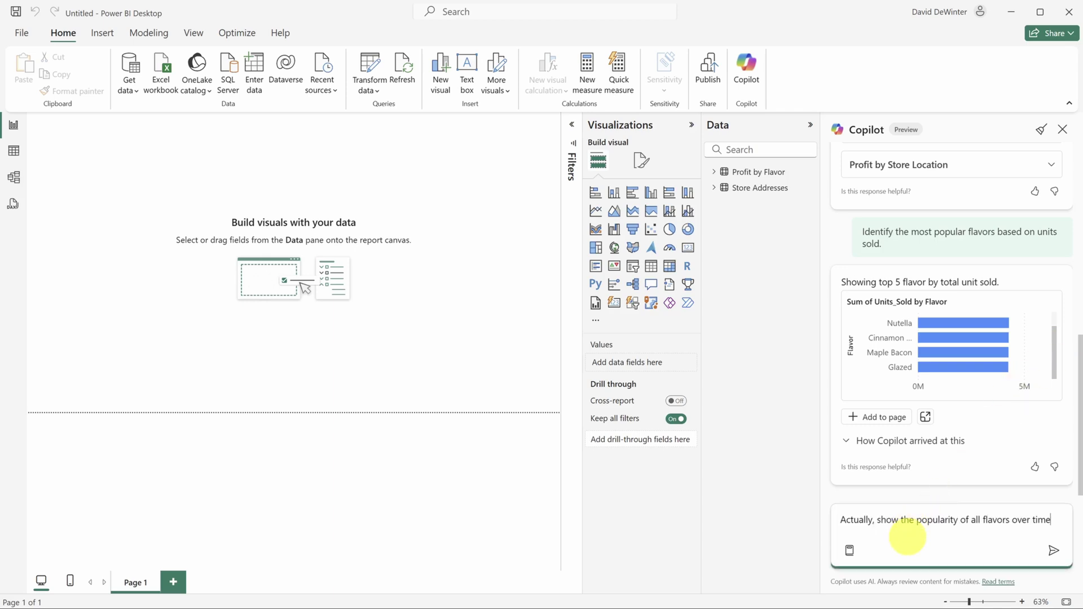
pyautogui.press('Return')
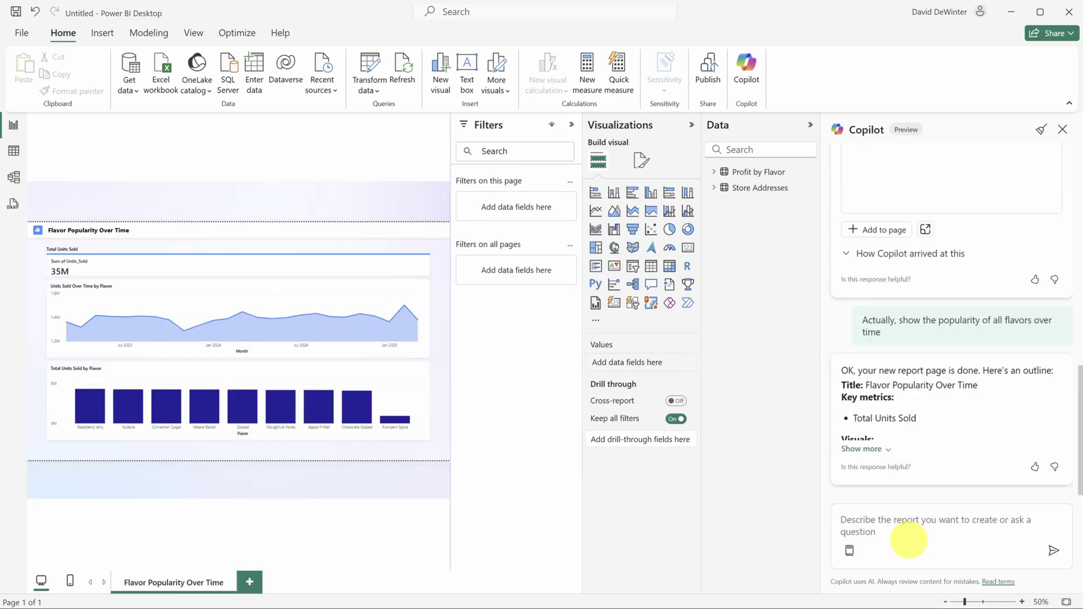
# Collapse the Data pane and close Copilot to view the generated Flavor Popularity Over Time page
pyautogui.click(810, 125)
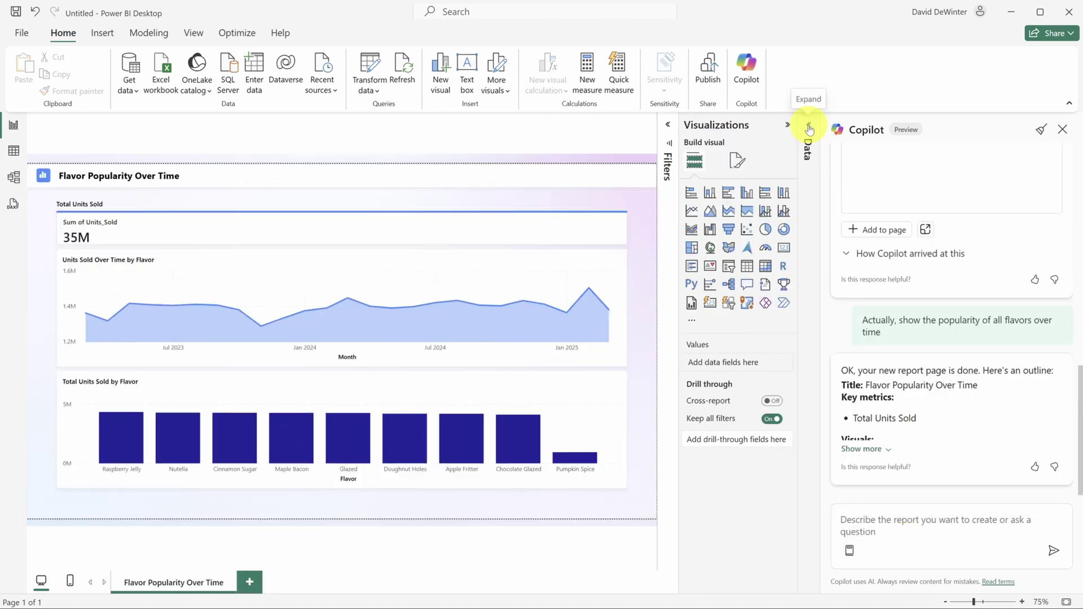
pyautogui.click(1062, 130)
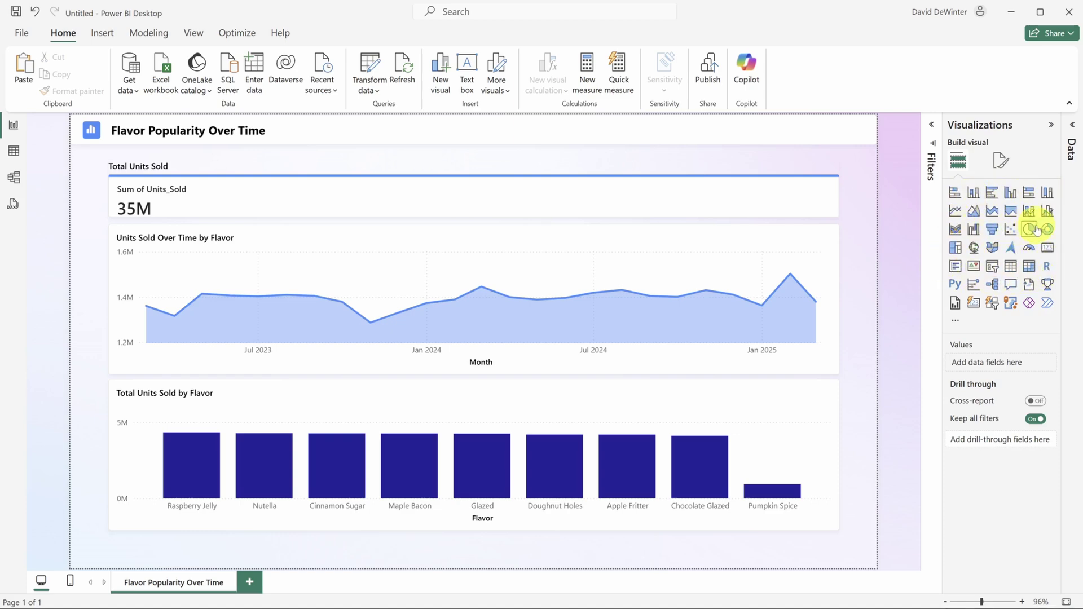
# Add an area chart with Month on the X-axis and Units_Sold on the Y-axis
pyautogui.click(975, 213)
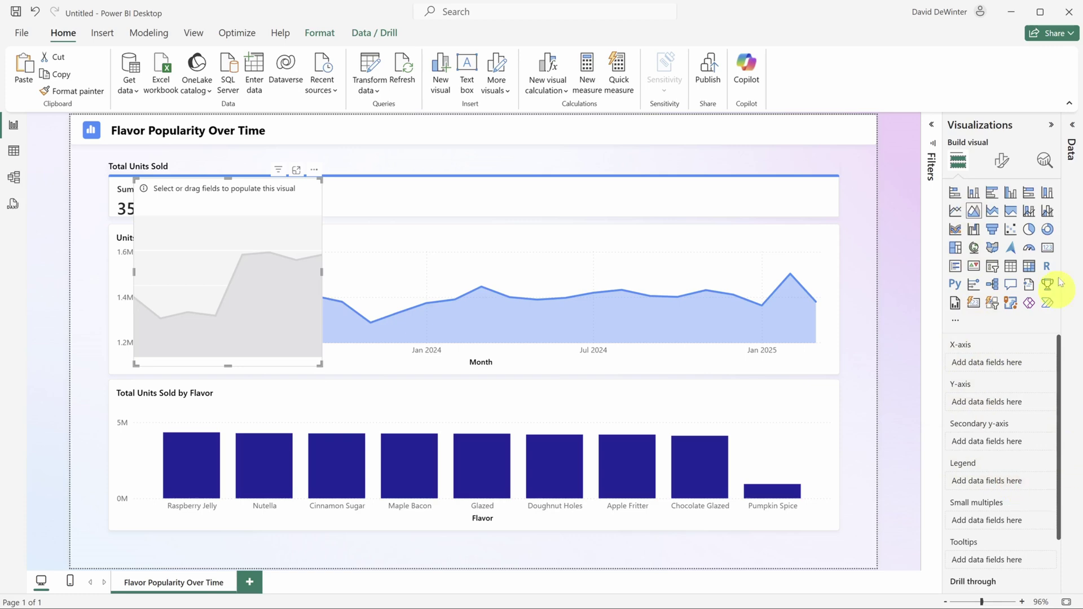
pyautogui.click(1071, 149)
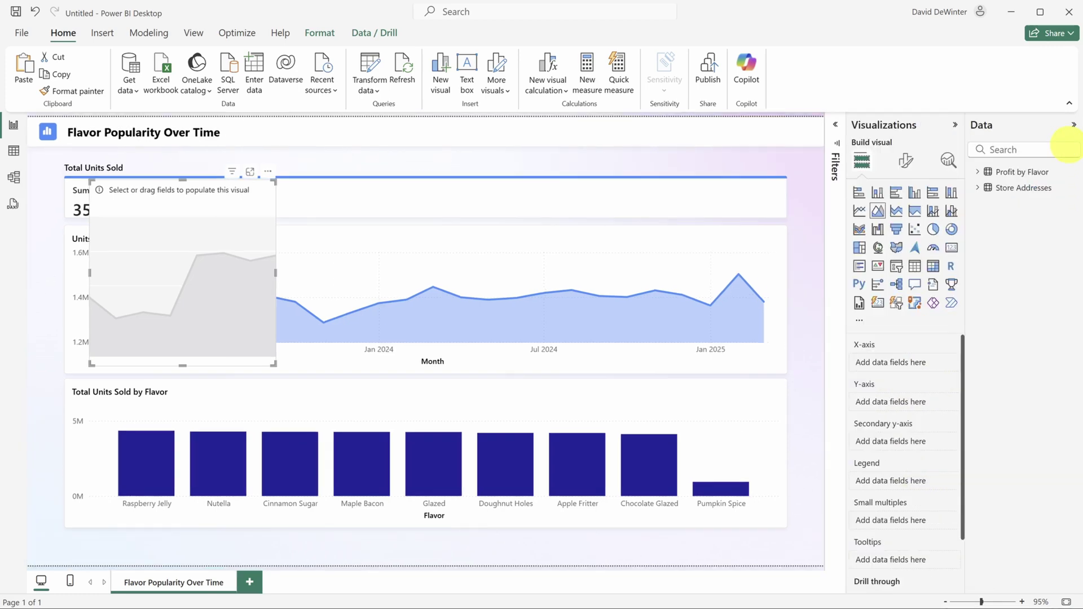
pyautogui.click(979, 172)
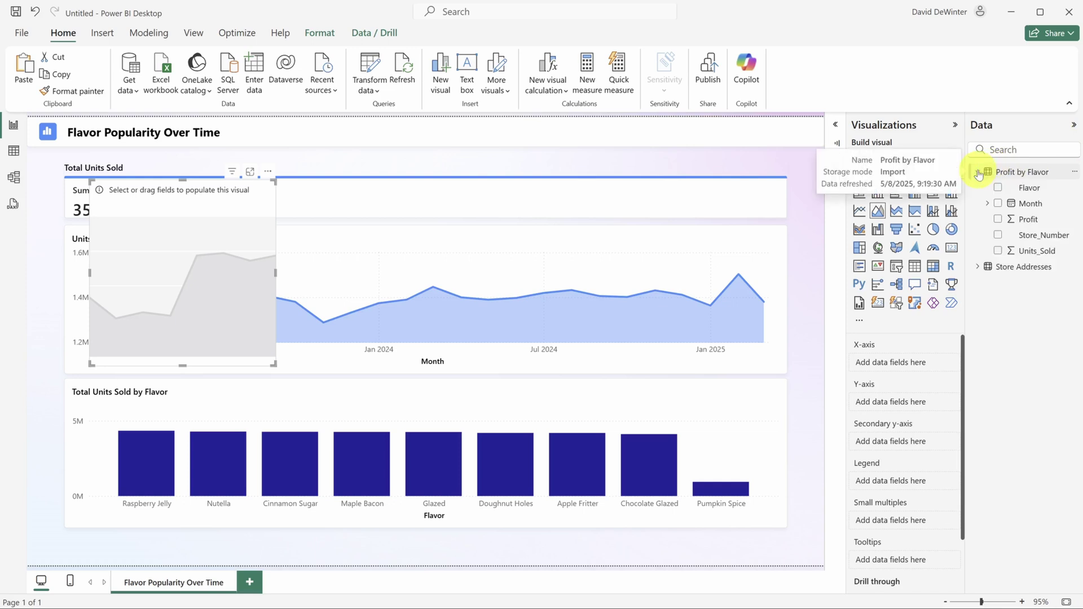
pyautogui.moveTo(1021, 204); pyautogui.dragTo(897, 369)
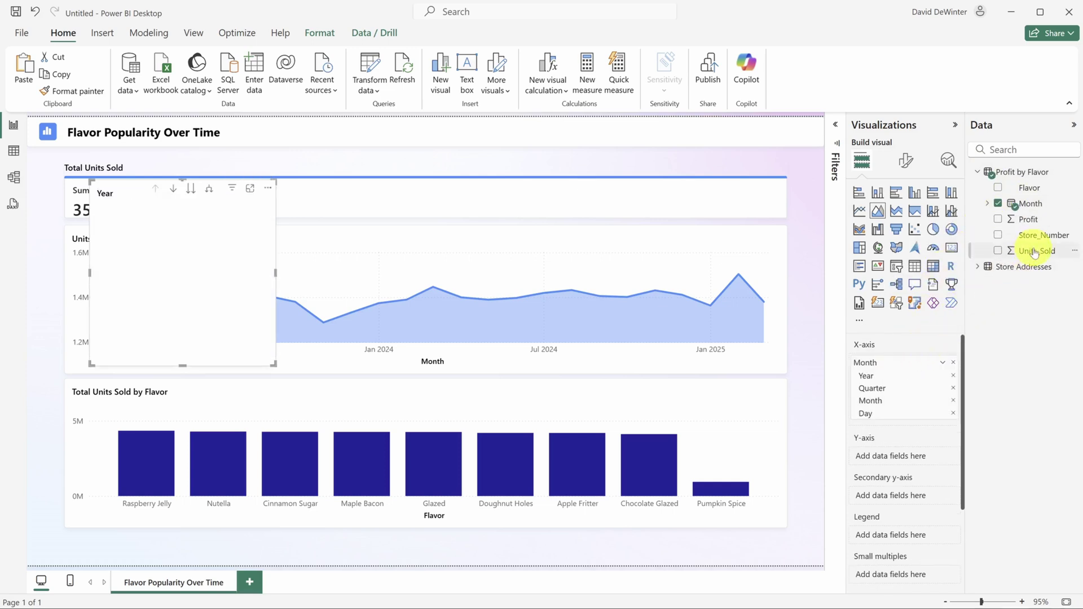
pyautogui.moveTo(1036, 250); pyautogui.dragTo(910, 460)
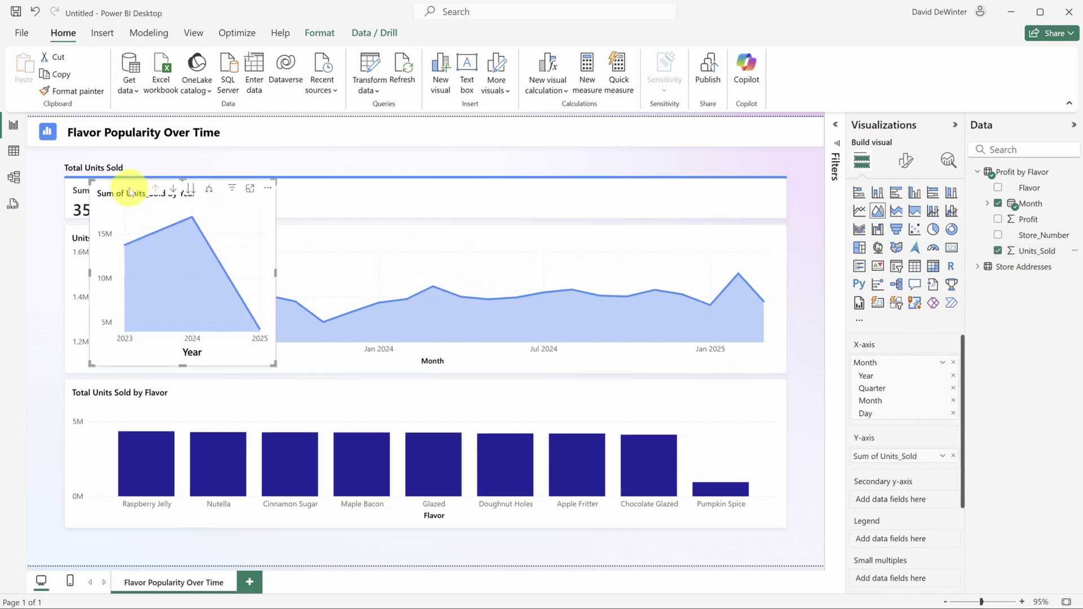
# Widen and position the chart, drill down to monthly values, and convert it to a line chart
pyautogui.moveTo(136, 193); pyautogui.dragTo(101, 348)
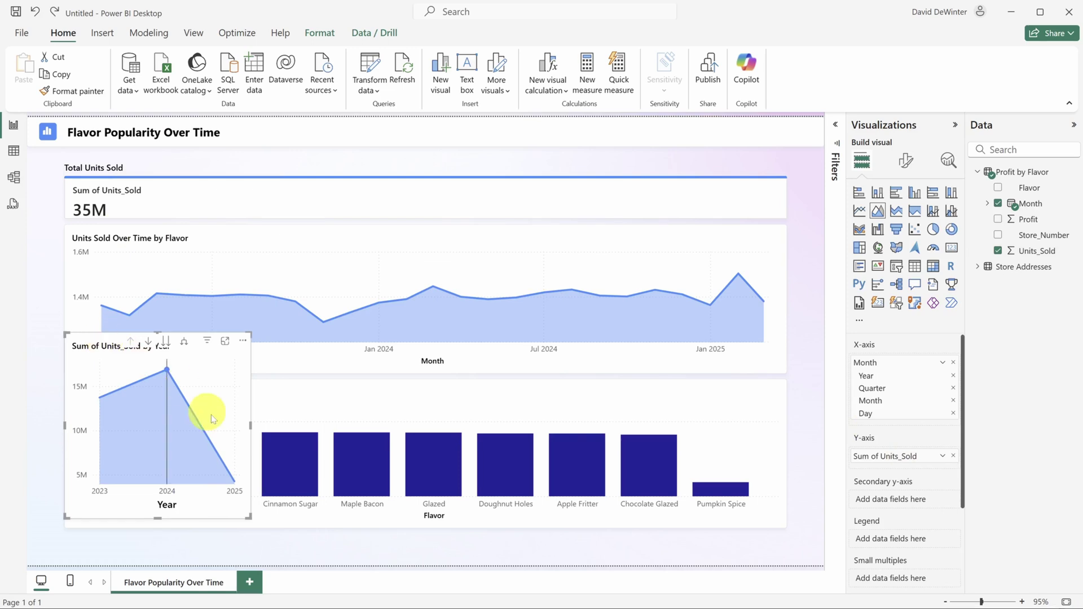
pyautogui.moveTo(255, 432); pyautogui.dragTo(788, 416)
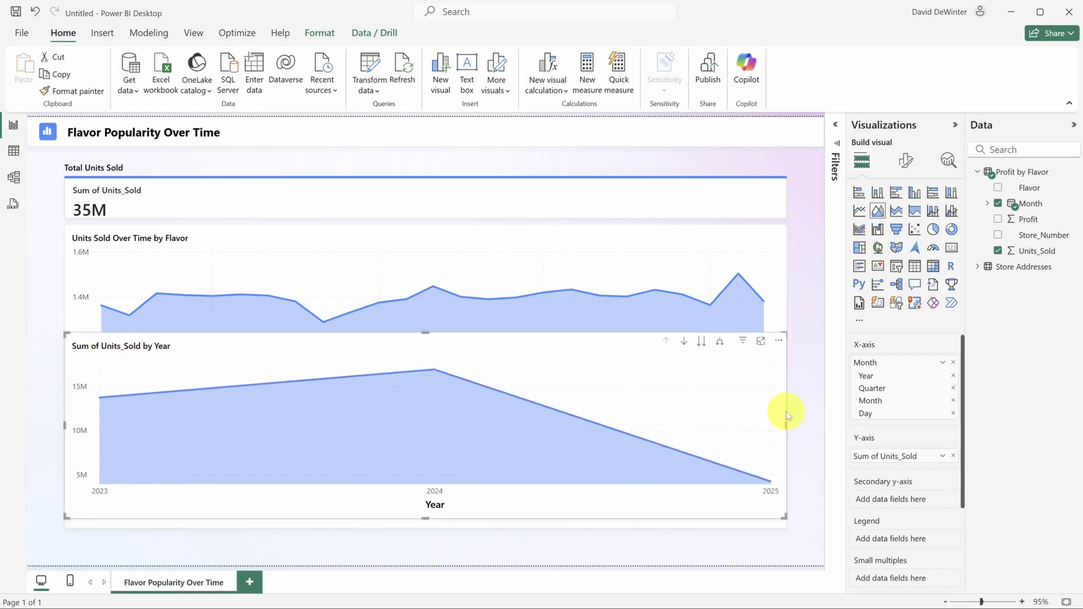
pyautogui.click(720, 344)
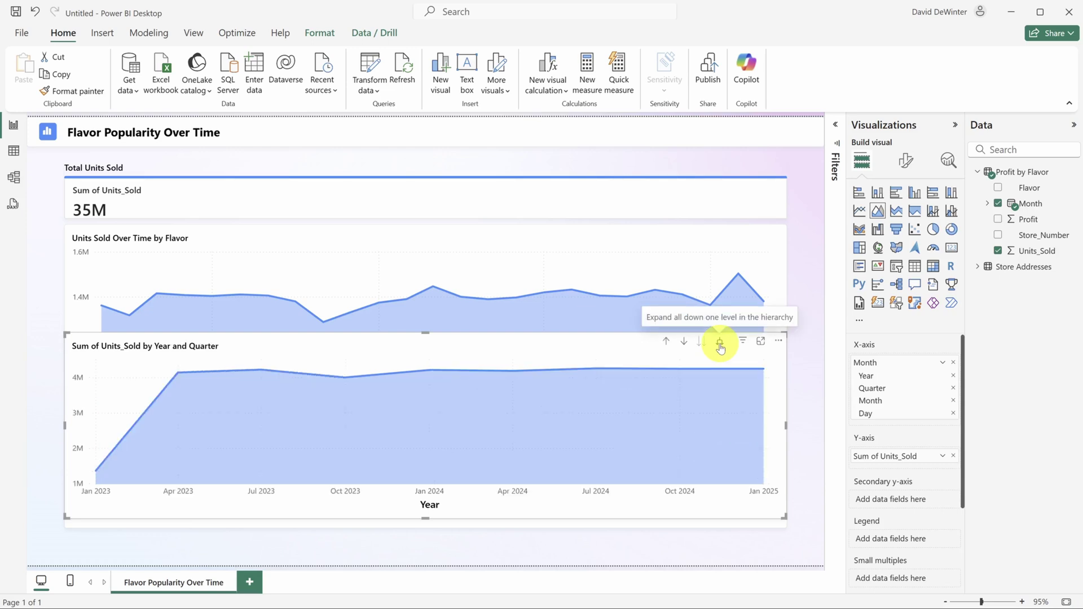
pyautogui.click(720, 344)
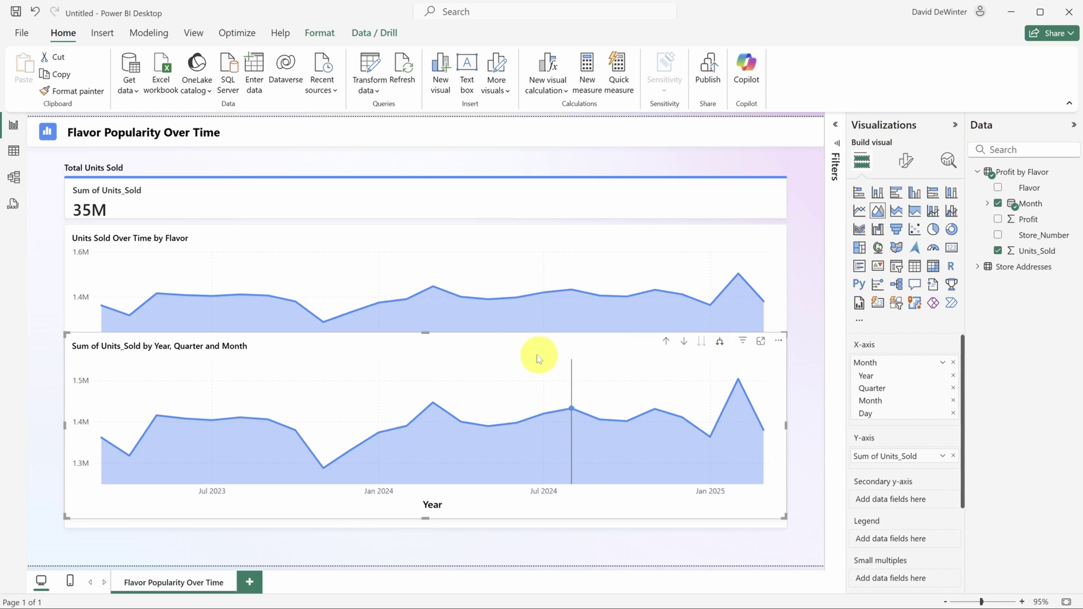
pyautogui.moveTo(515, 333); pyautogui.dragTo(515, 343)
pyautogui.moveTo(427, 346); pyautogui.dragTo(426, 387)
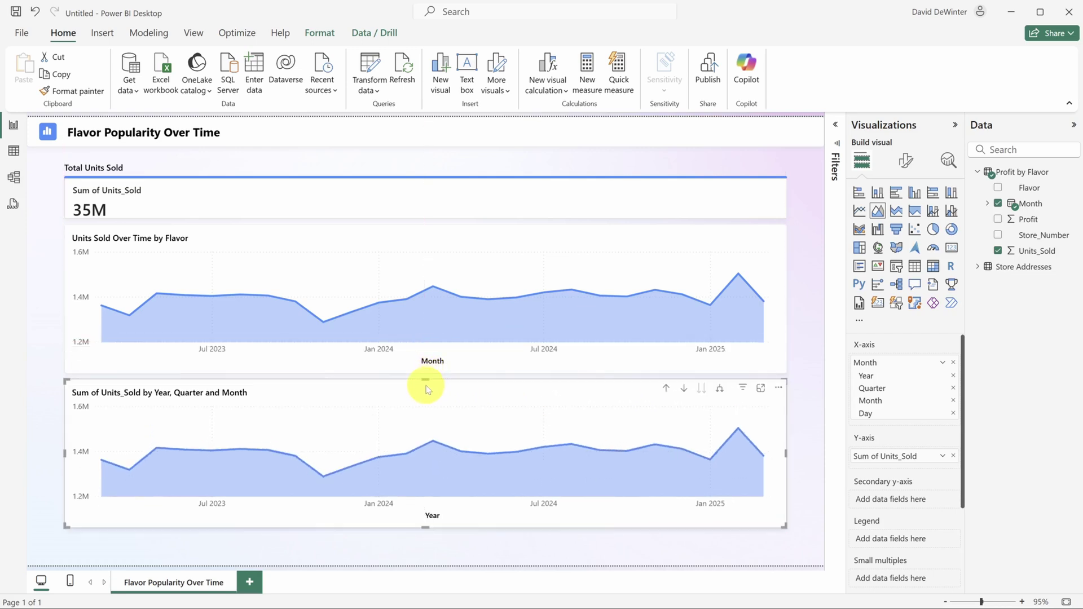
pyautogui.click(860, 213)
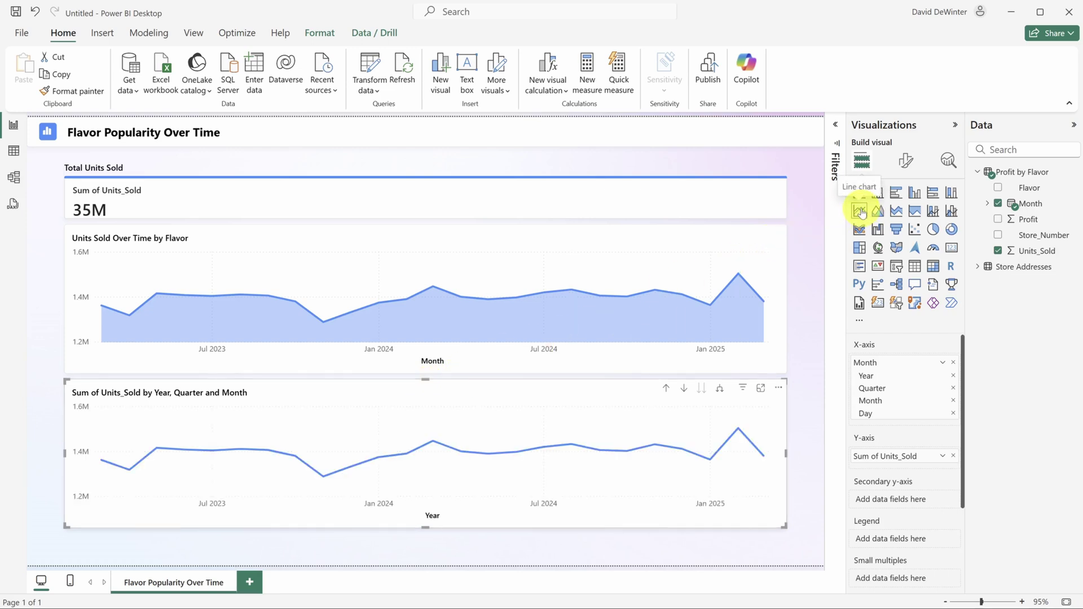
# Set the line chart's line colour to indigo
pyautogui.click(906, 164)
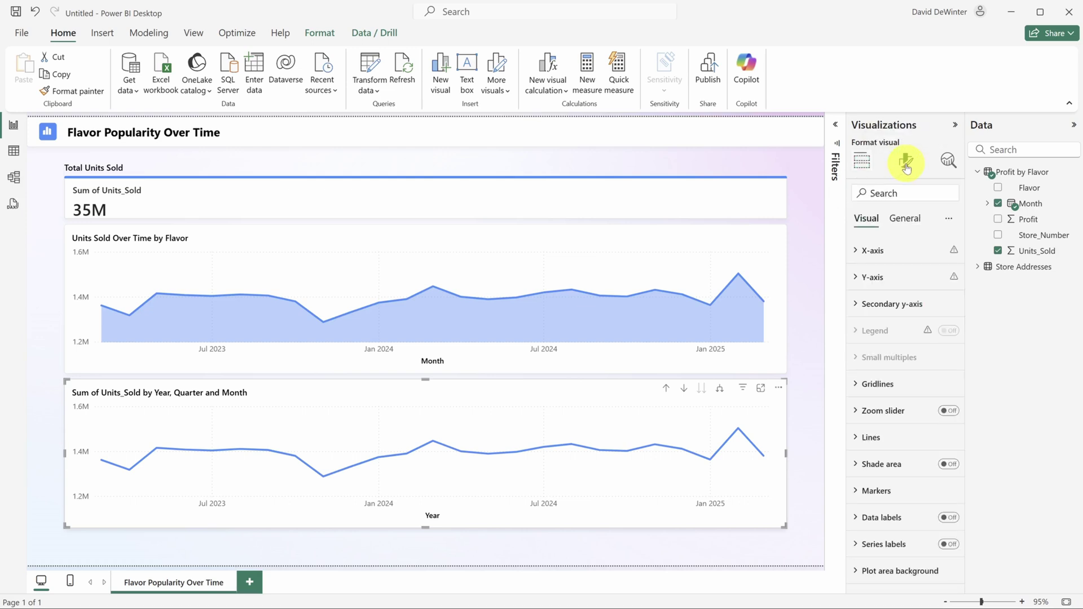
pyautogui.click(858, 438)
pyautogui.scroll(-5, 858, 438)
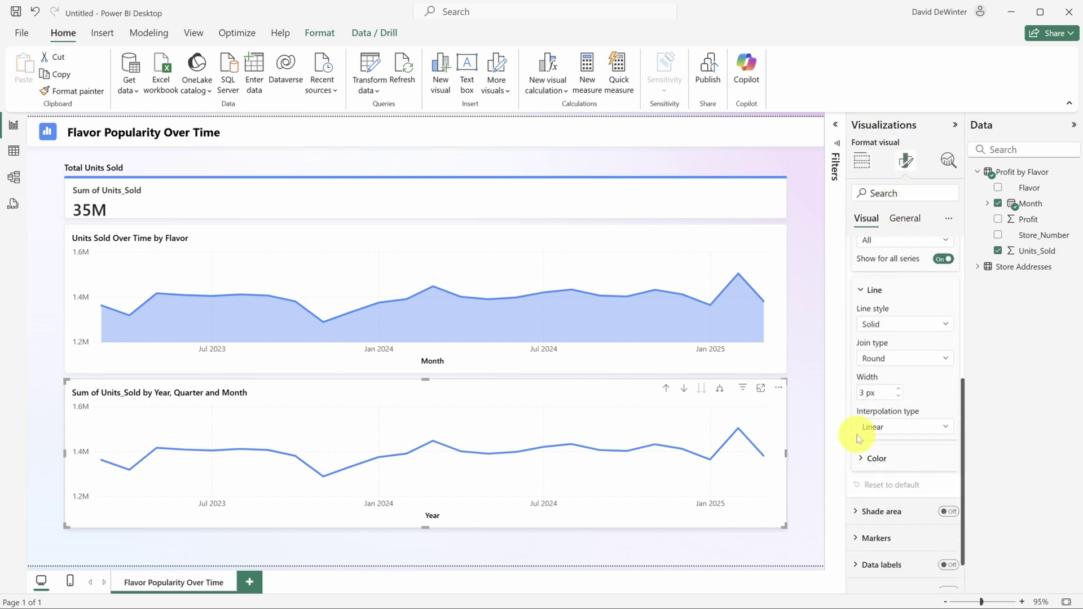
pyautogui.click(860, 418)
pyautogui.scroll(-3, 874, 417)
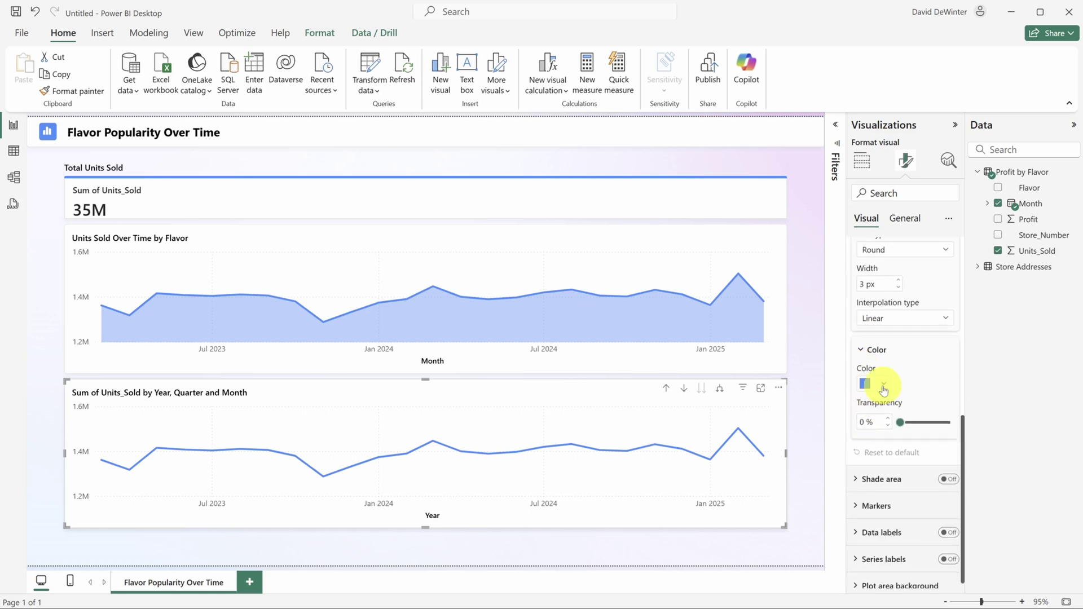
pyautogui.click(878, 384)
pyautogui.click(937, 237)
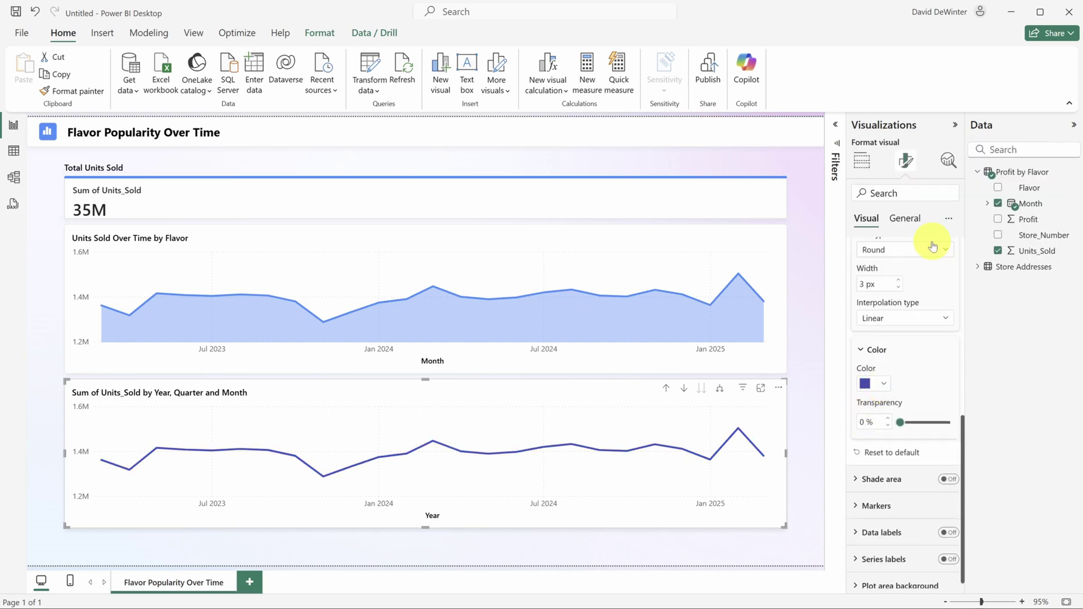
# Retitle the chart 'Doughnuts Sold' and move it up into the upper chart's spot
pyautogui.click(903, 219)
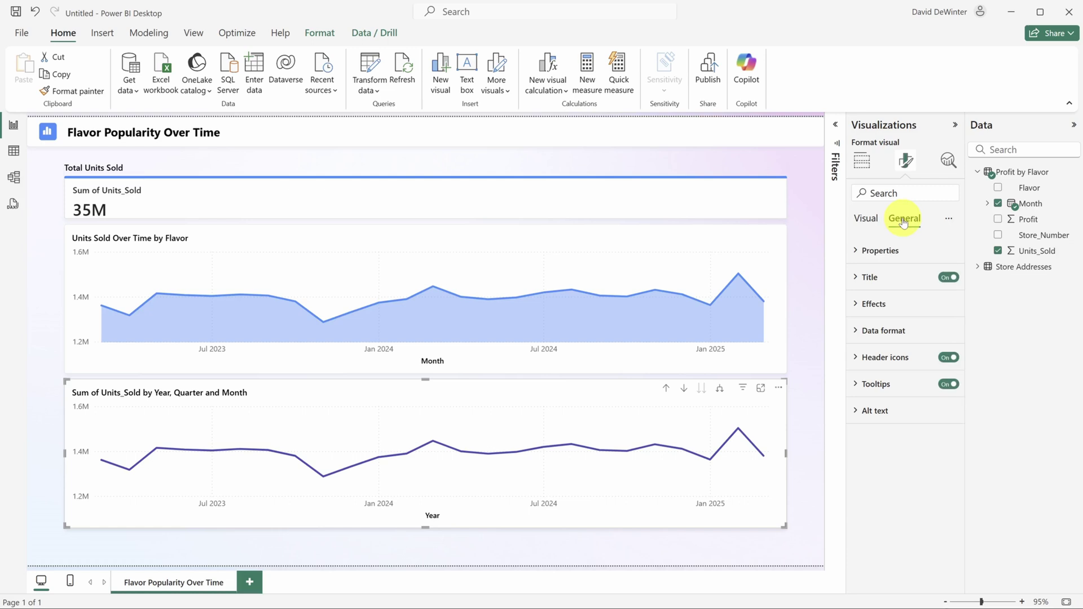
pyautogui.click(866, 277)
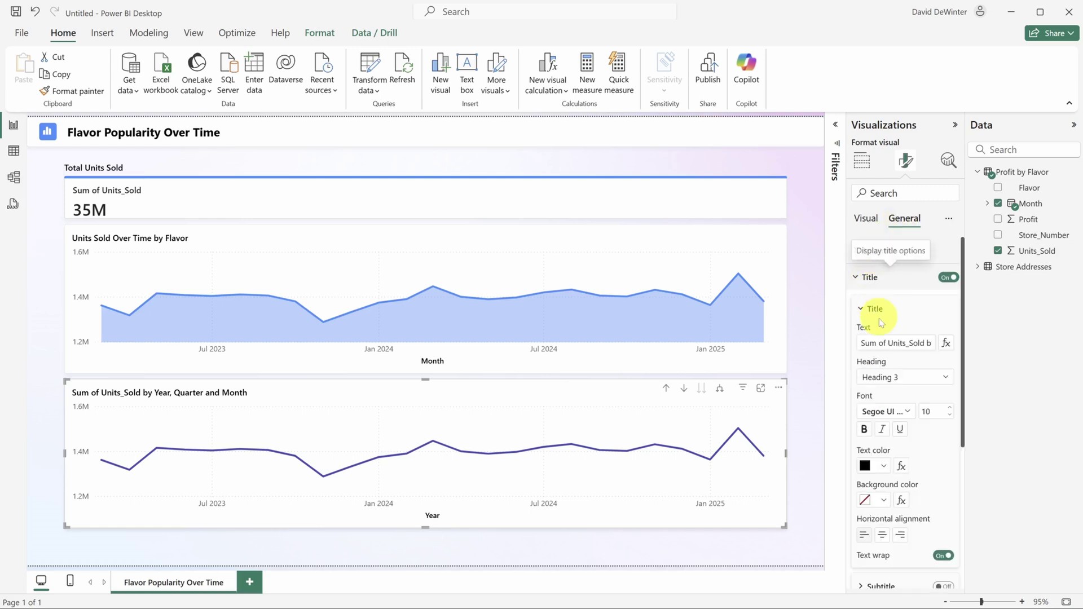
pyautogui.tripleClick(883, 342)
pyautogui.write('Doughnuts Sold')
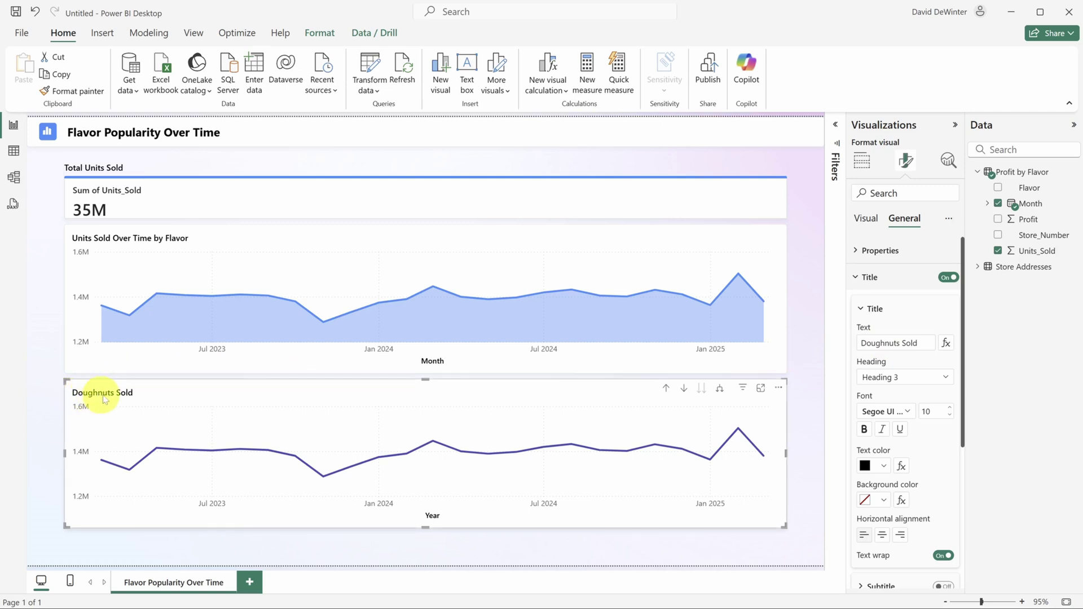
pyautogui.moveTo(151, 397); pyautogui.dragTo(152, 239)
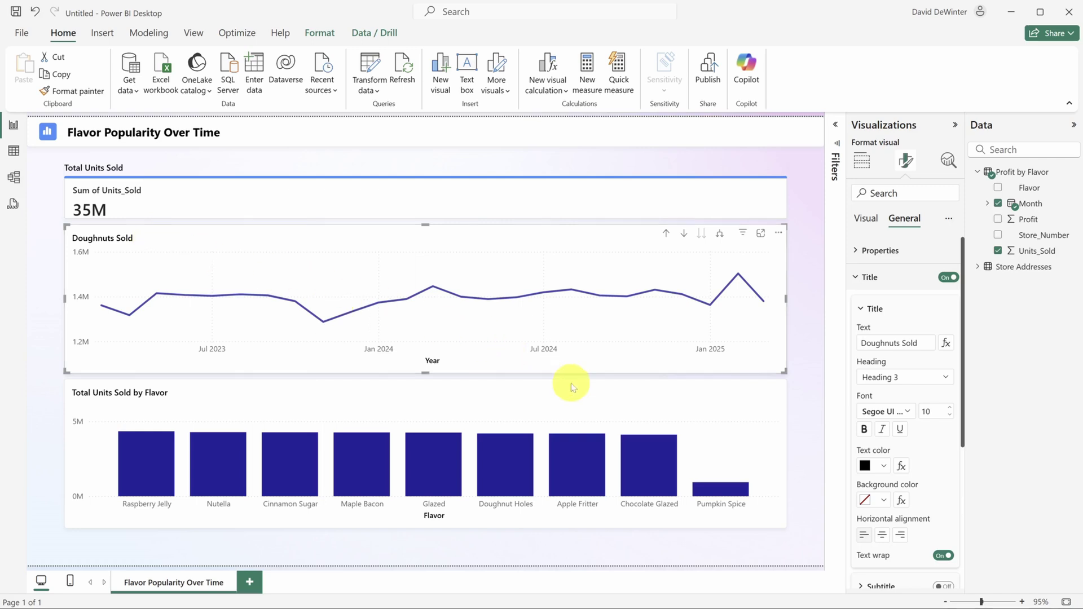
pyautogui.click(651, 463)
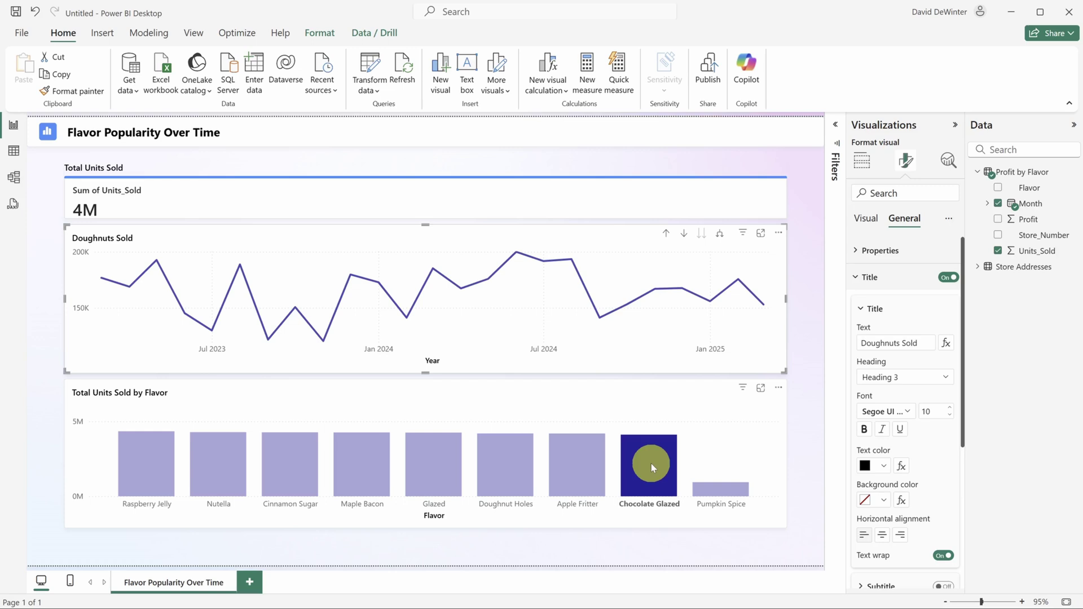
pyautogui.click(651, 462)
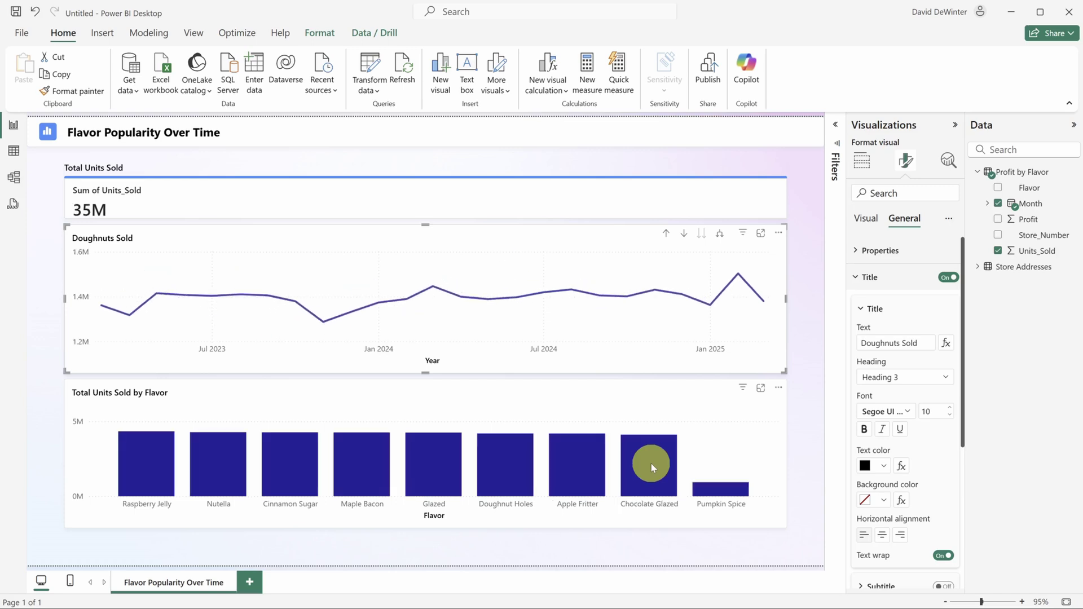
pyautogui.press('Escape')
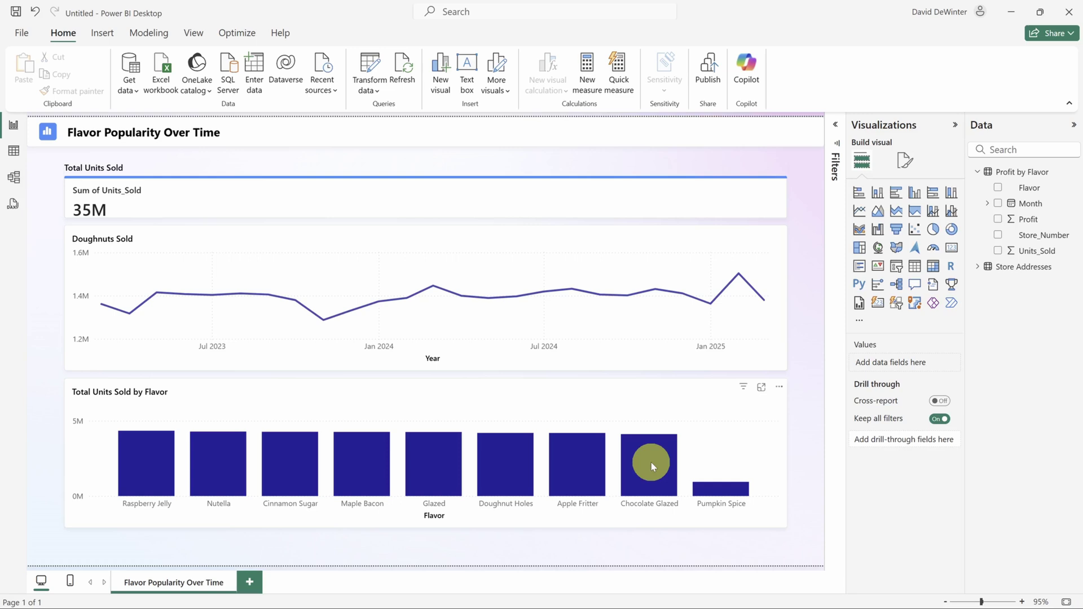
pyautogui.click(979, 274)
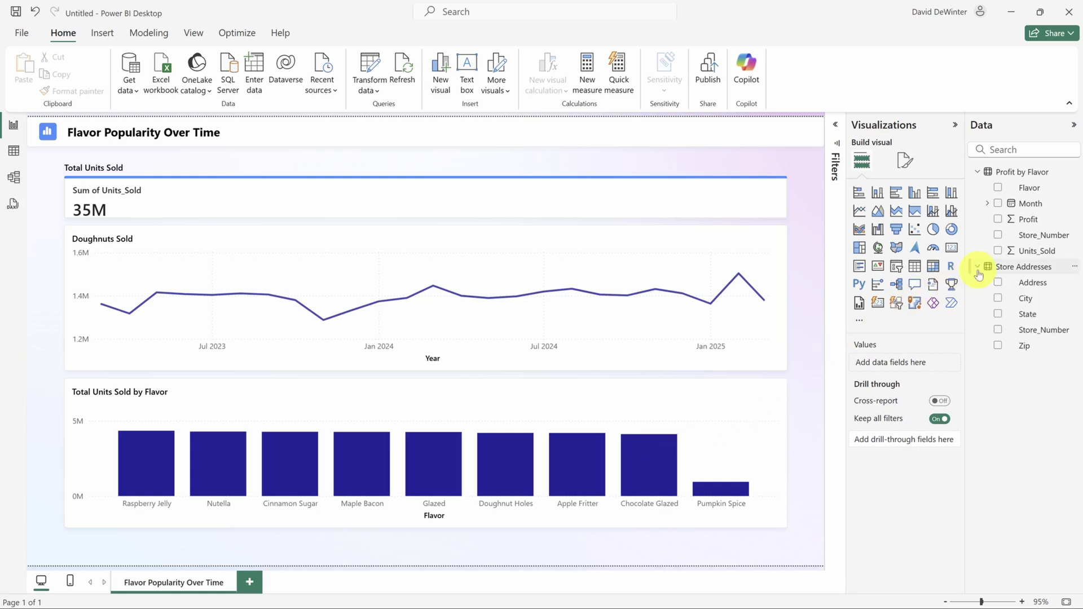
pyautogui.click(998, 315)
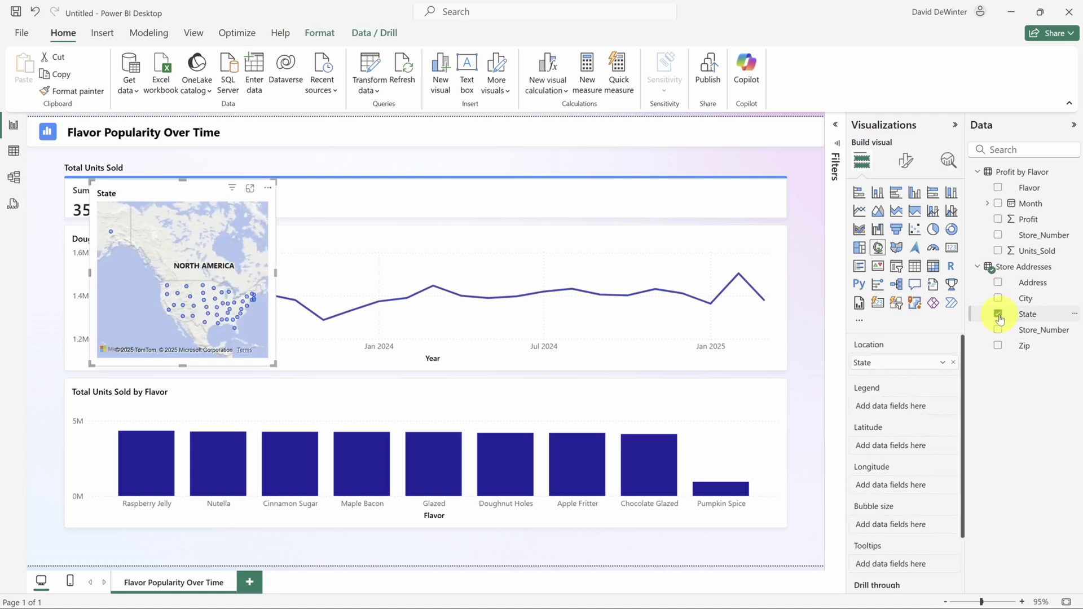
pyautogui.click(193, 307)
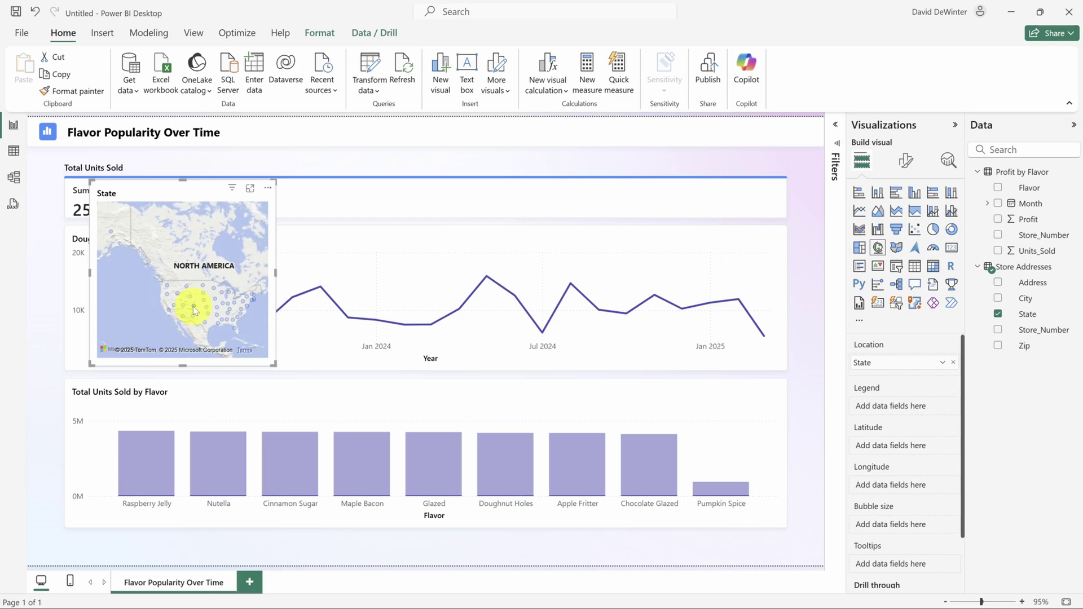
pyautogui.click(268, 188)
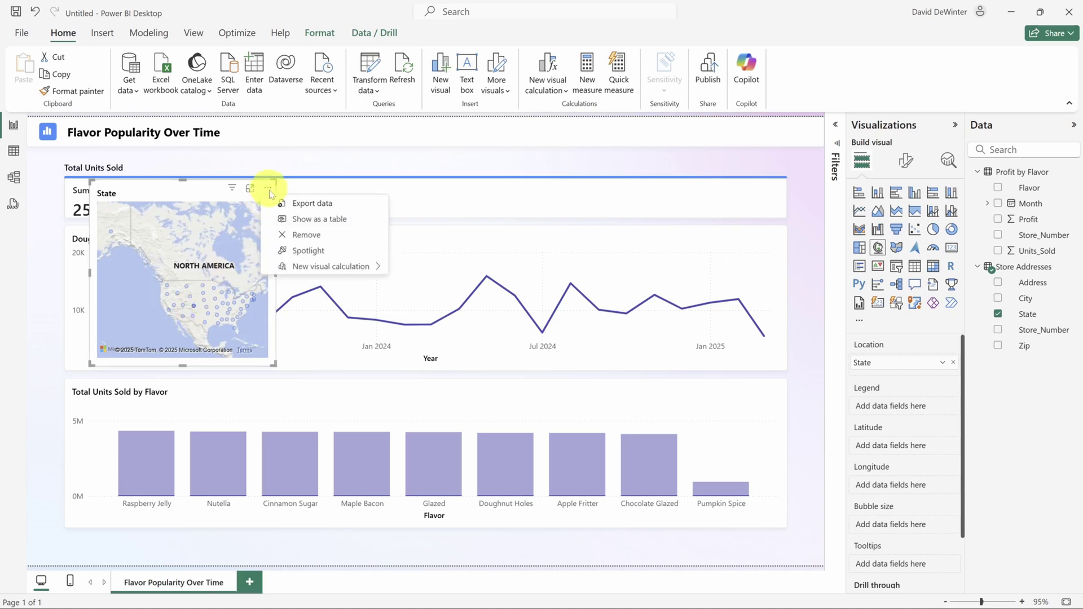
pyautogui.click(295, 234)
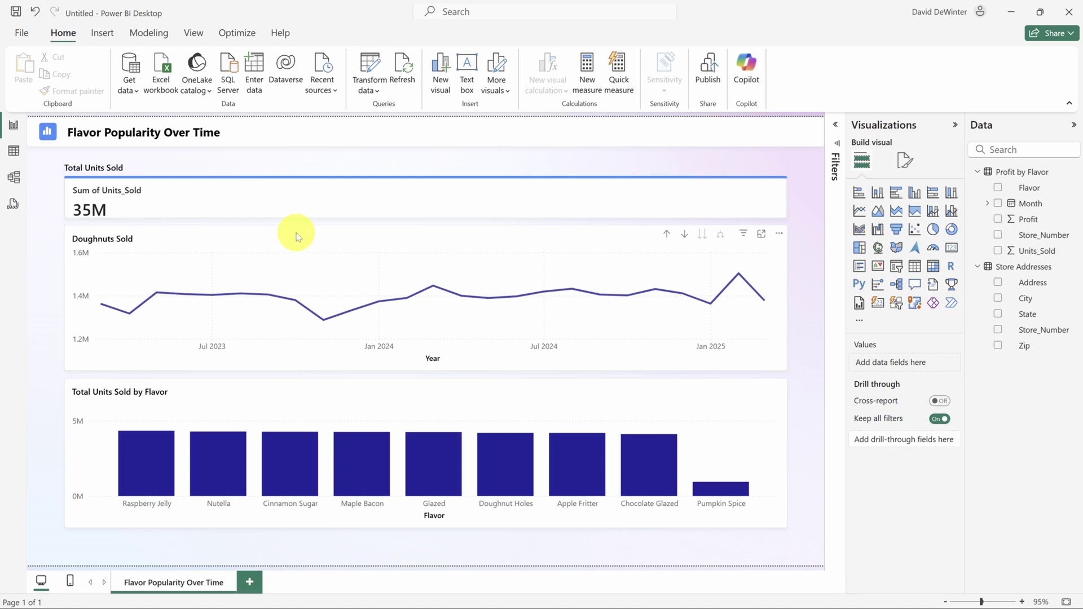
# Add a blank report page and rename it 'New Page'
pyautogui.click(250, 584)
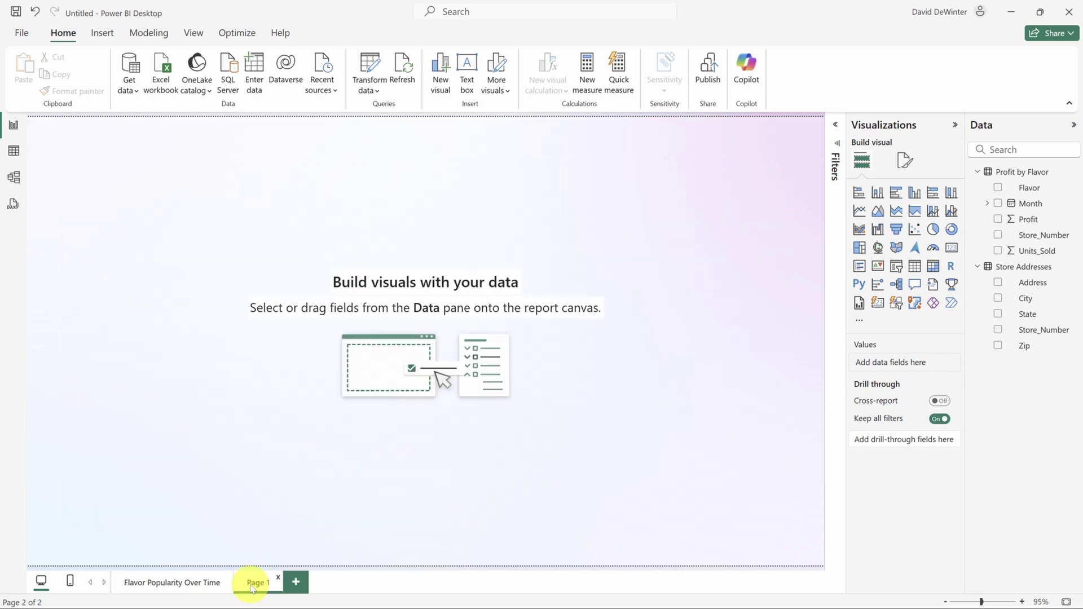
pyautogui.doubleClick(251, 584)
pyautogui.write('New Pa')
pyautogui.write('ge')
pyautogui.press('Return')
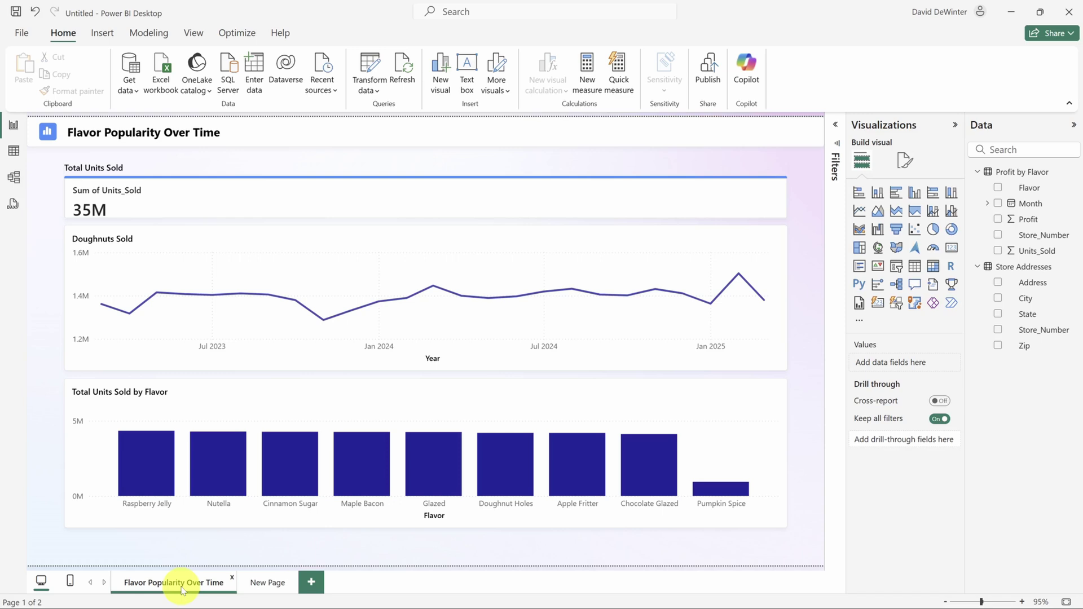
# Auto-create the mobile layout for the page, then return to the desktop layout
pyautogui.click(71, 583)
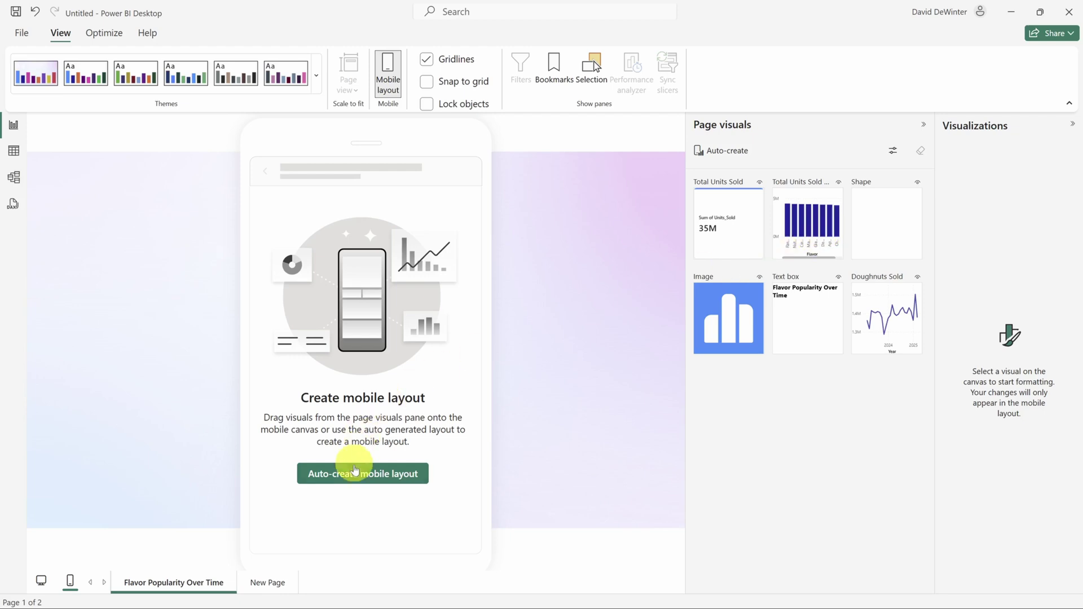
pyautogui.click(355, 475)
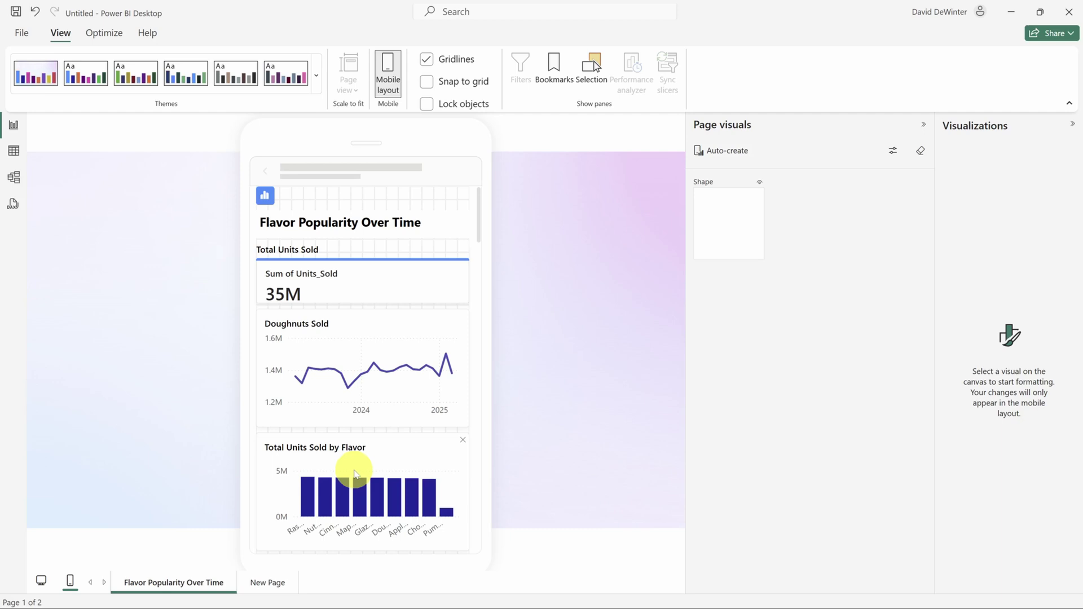
pyautogui.click(41, 581)
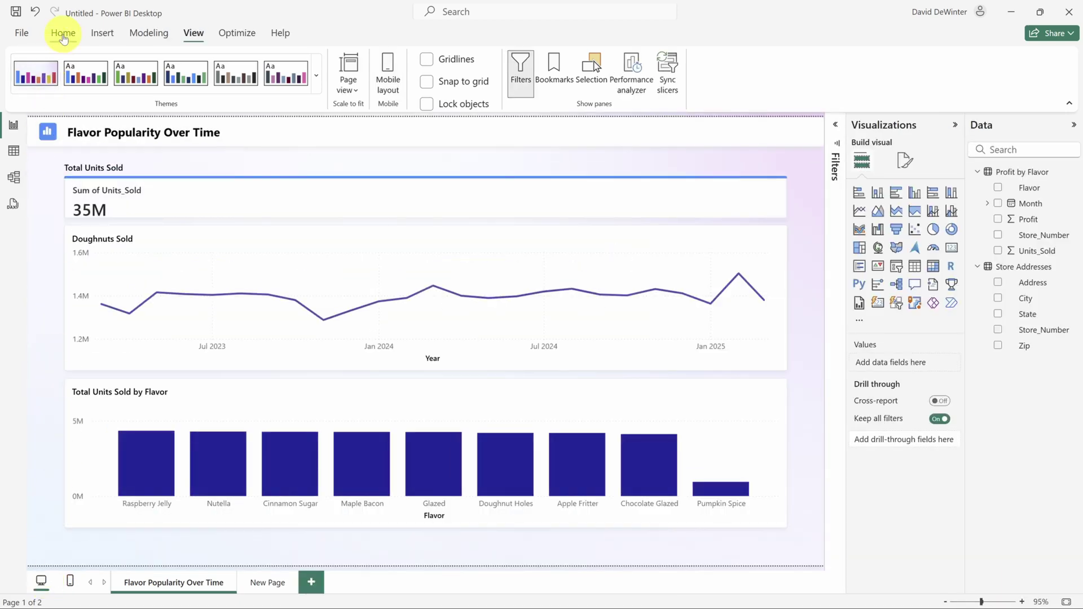
# Save the report as 'David's Donut Den Reports' and publish it to the Copilot Demo workspace
pyautogui.click(63, 37)
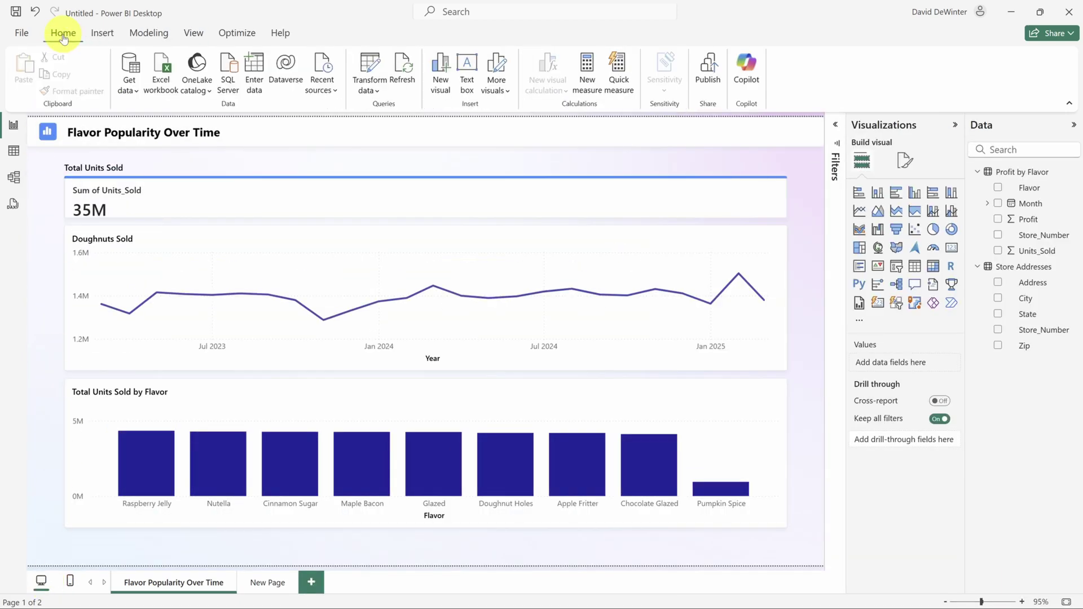
pyautogui.click(709, 70)
pyautogui.click(602, 334)
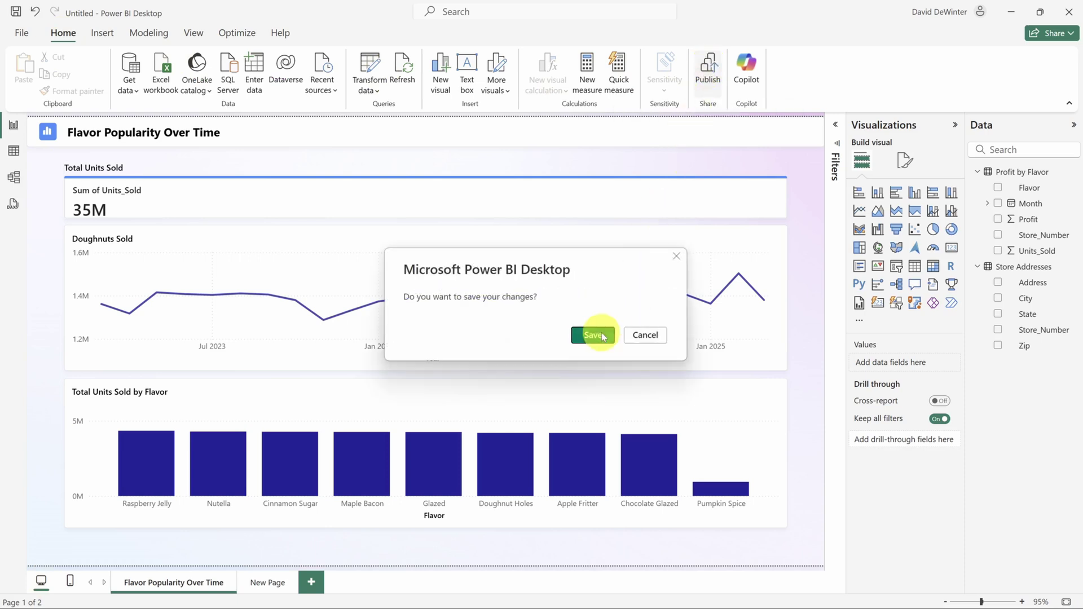
pyautogui.write("David's Donut Den Reports")
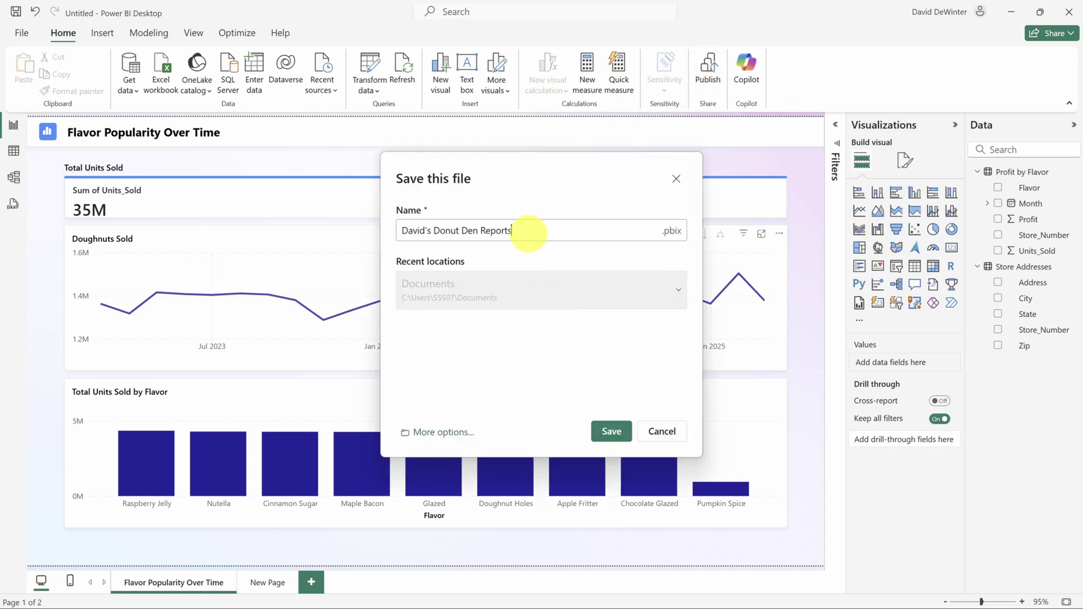
pyautogui.click(612, 432)
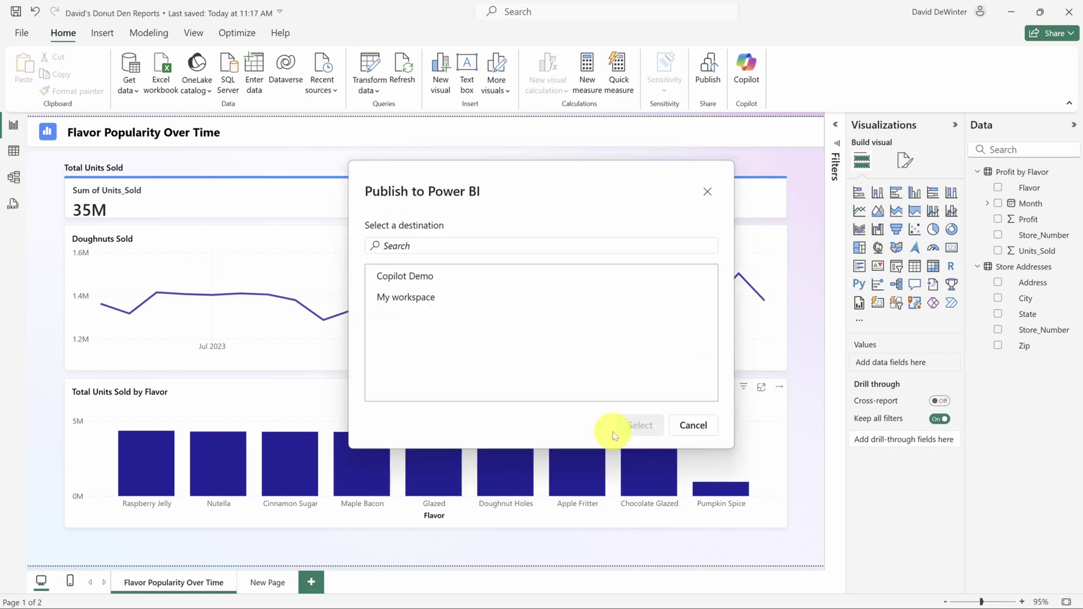
pyautogui.click(452, 276)
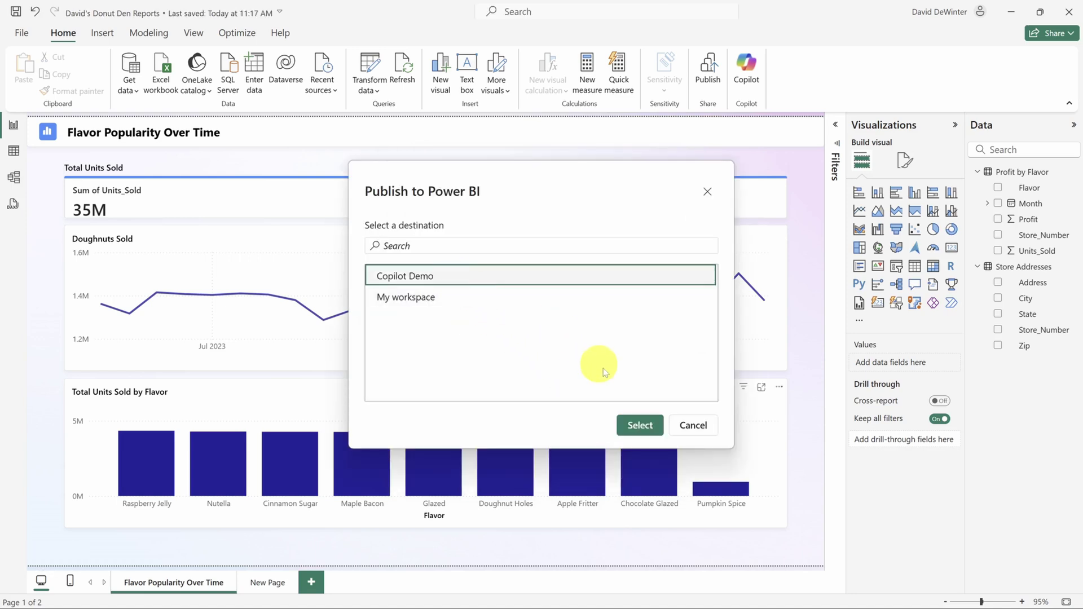
pyautogui.click(638, 427)
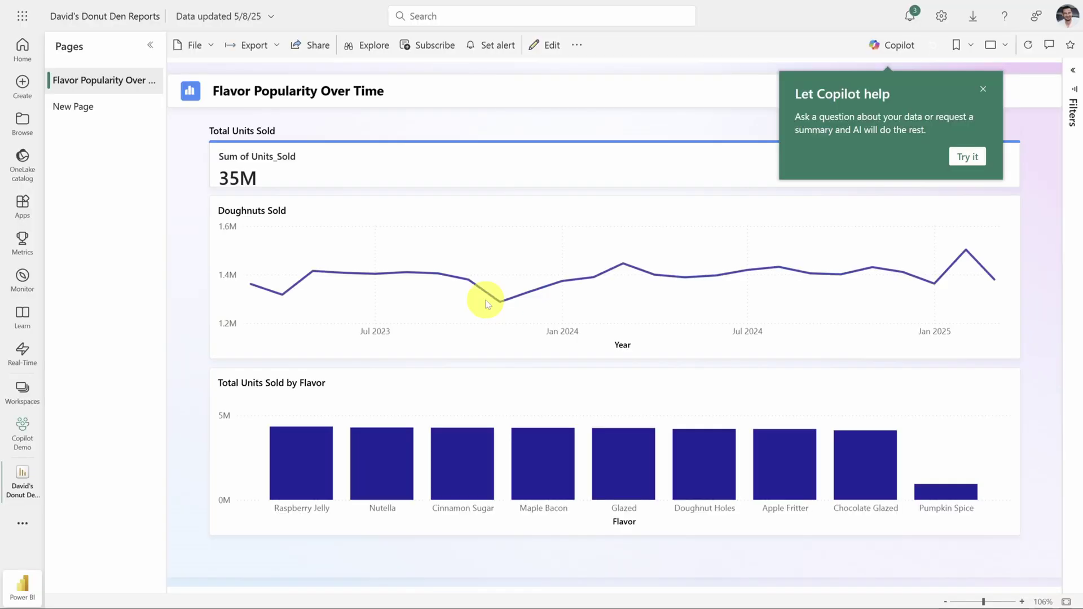
# Dismiss the Copilot tip, look through the File and Export menus, and open the report's Send link dialog
pyautogui.click(983, 89)
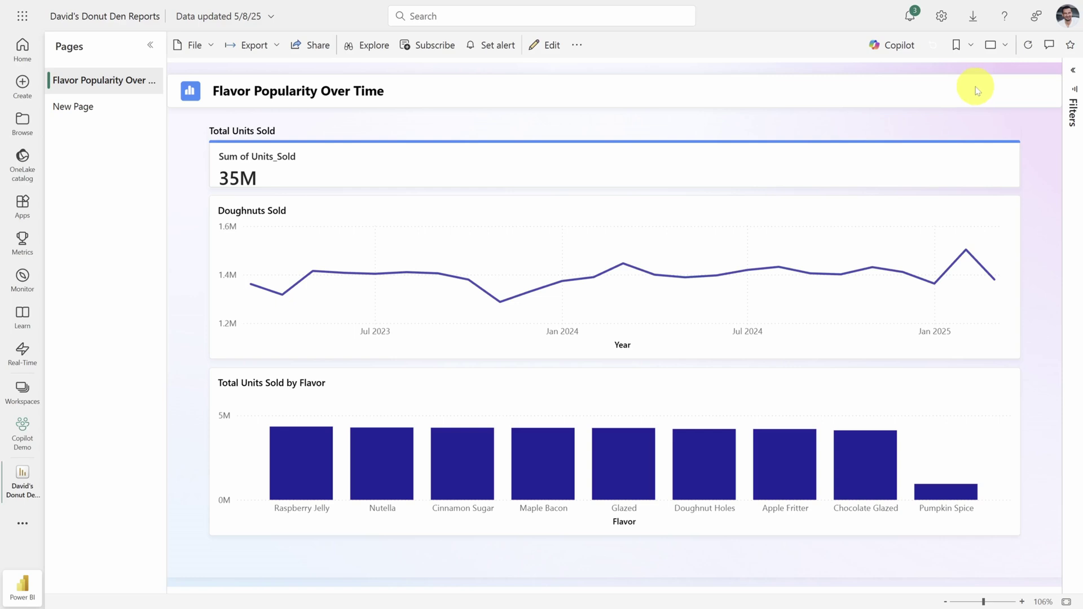
pyautogui.click(207, 47)
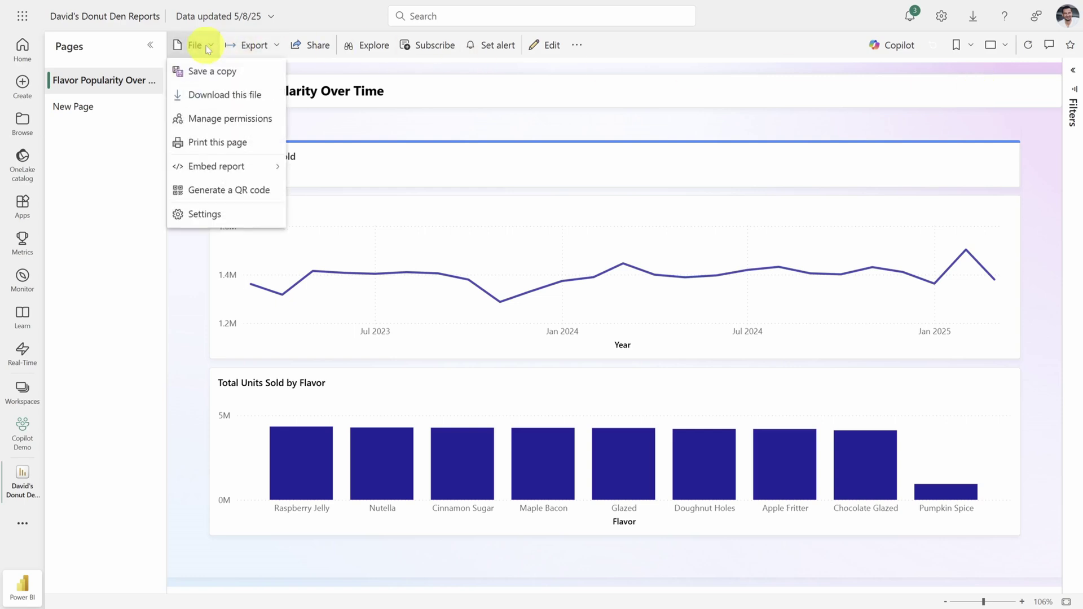
pyautogui.moveTo(206, 171)
pyautogui.click(257, 48)
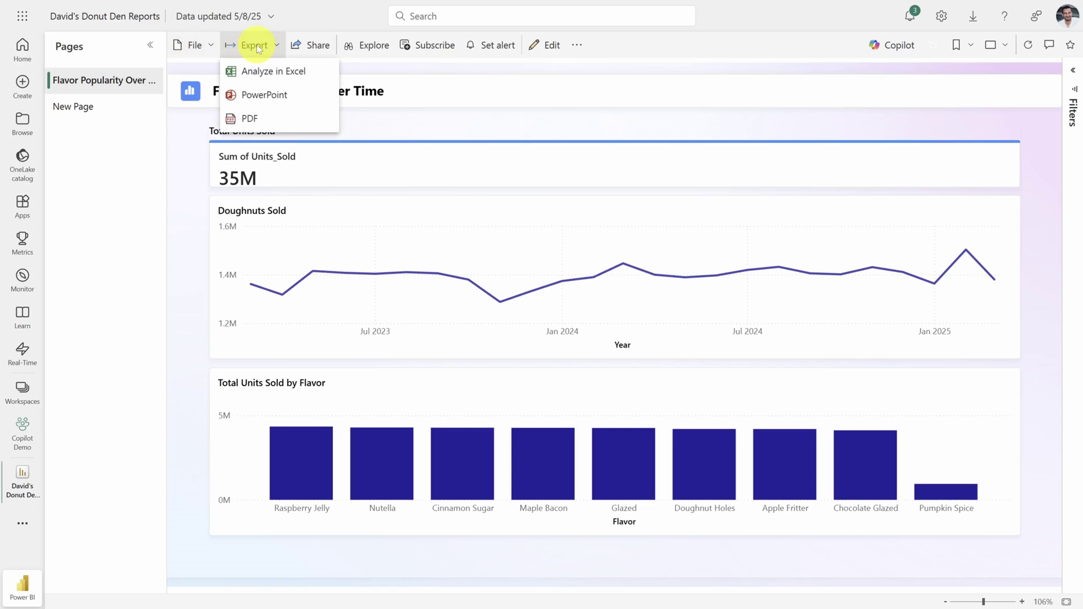
pyautogui.click(315, 46)
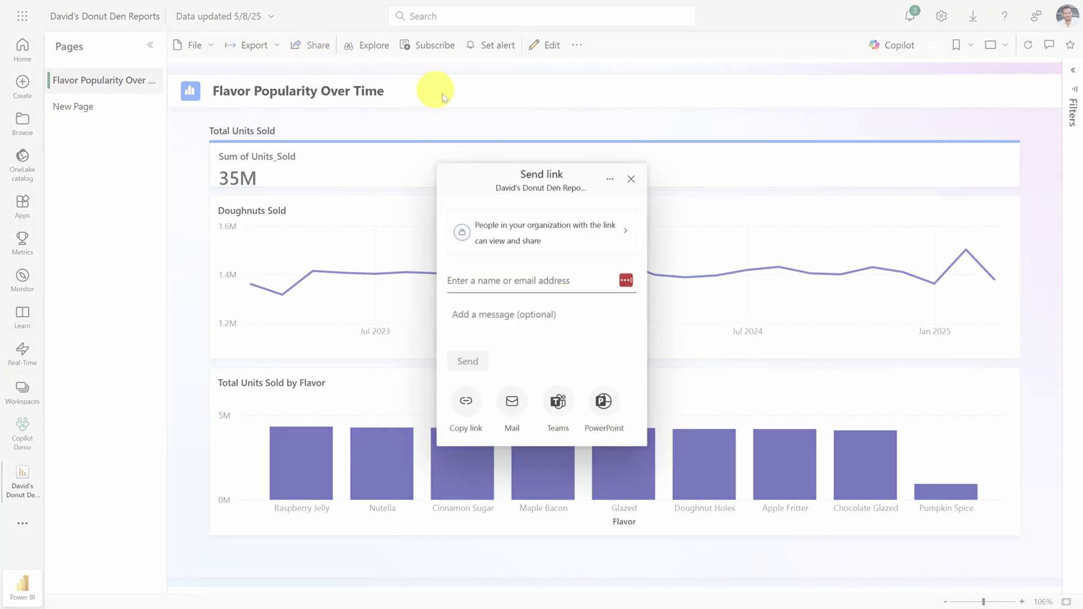
# Close Send link, check the empty Subscriptions panel, then bring up the report's Alerts pane
pyautogui.click(632, 179)
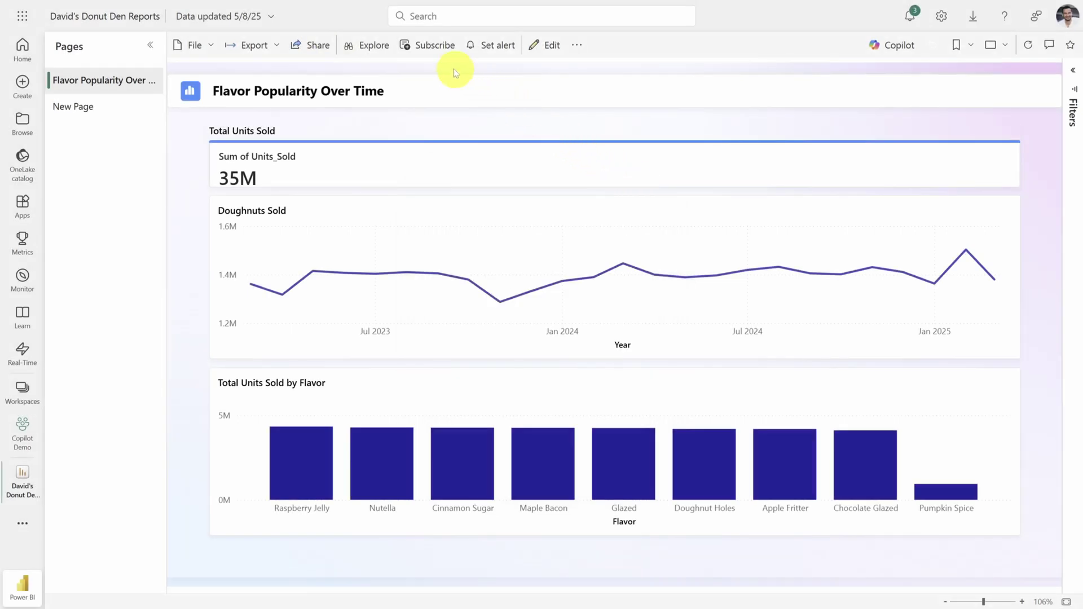
pyautogui.click(430, 46)
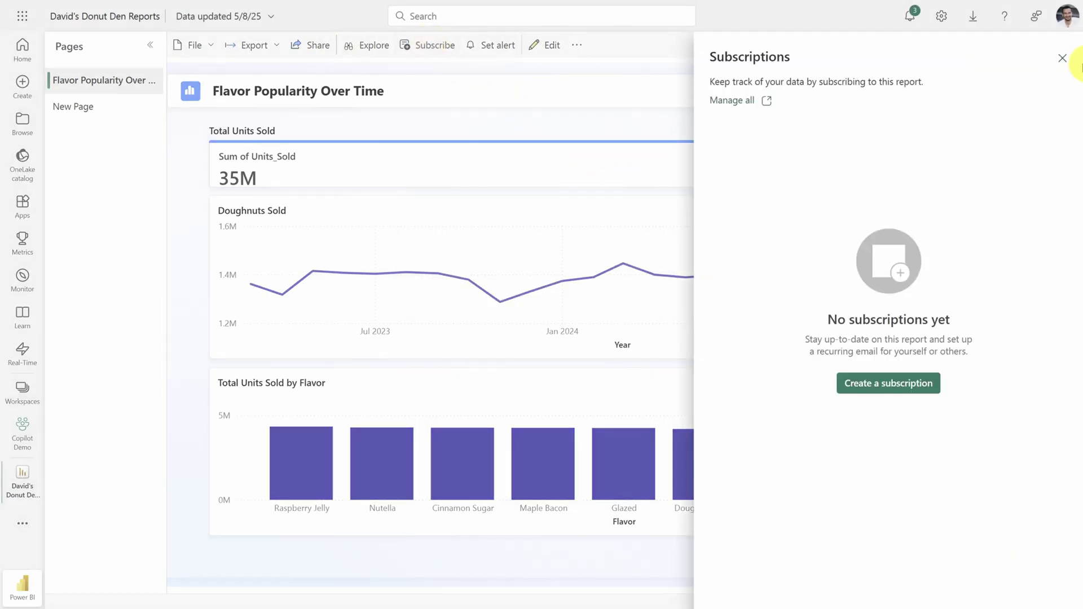
pyautogui.click(1063, 59)
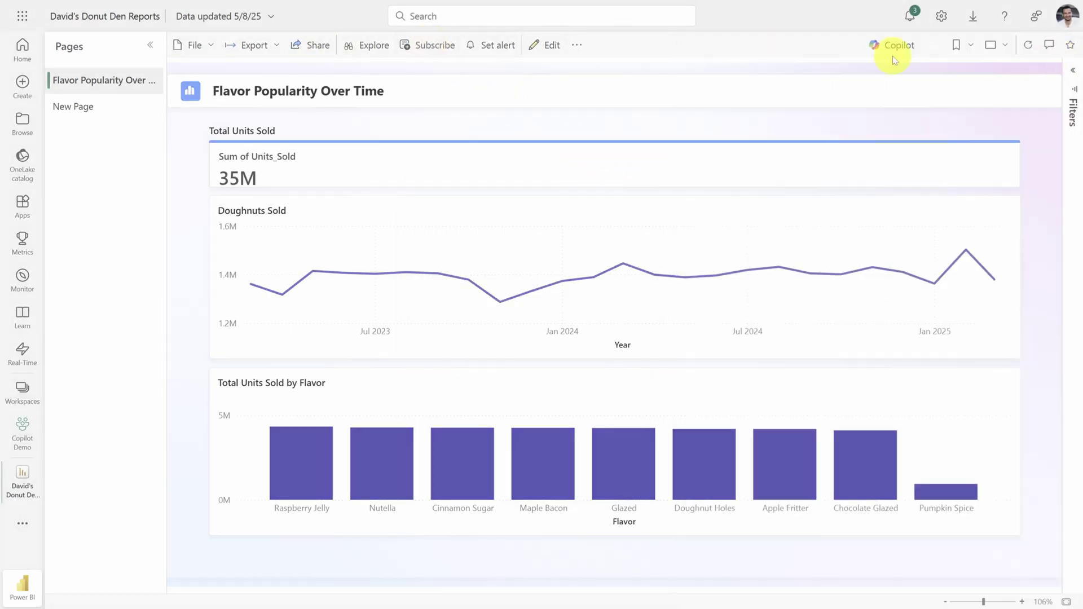
pyautogui.click(497, 50)
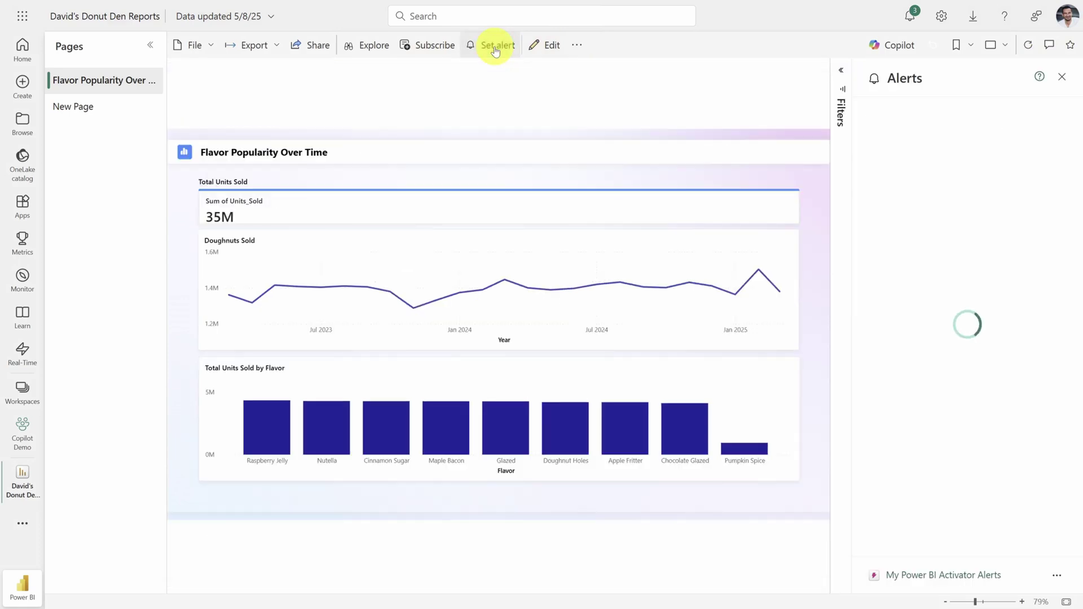